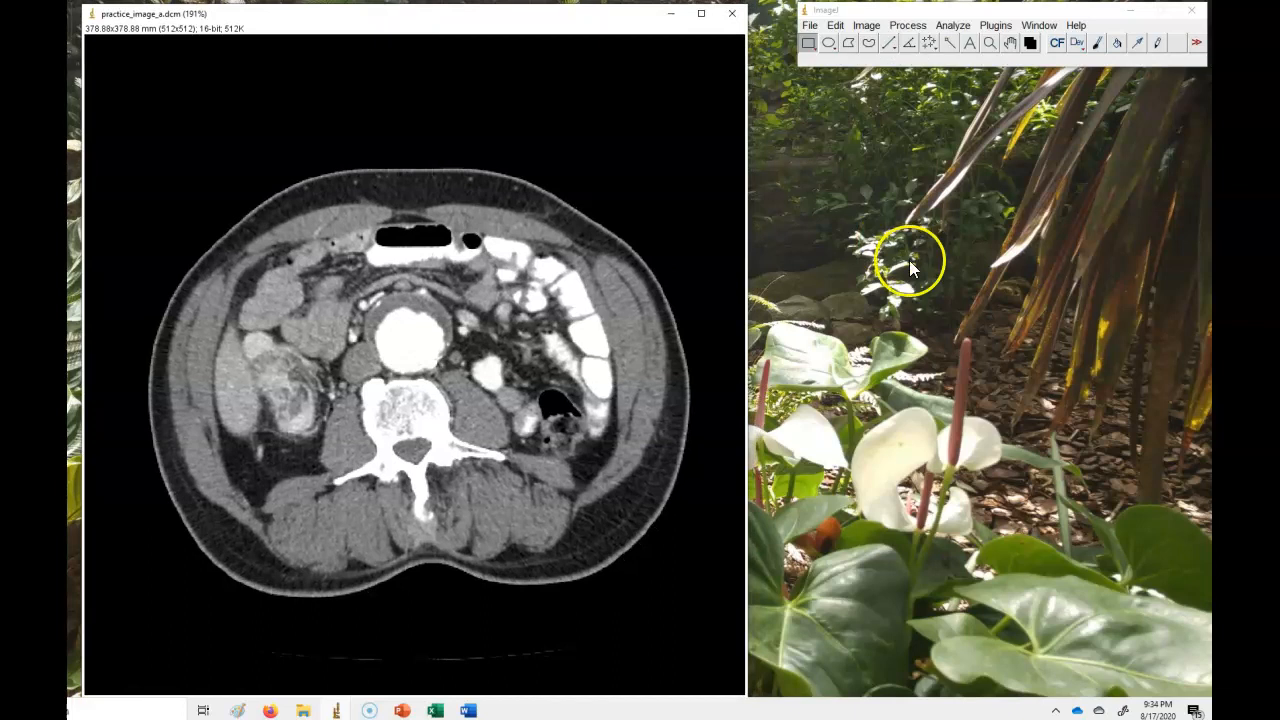
Review the Word summary of body composition analysis steps, then return to the CT image.
left_click(465, 711)
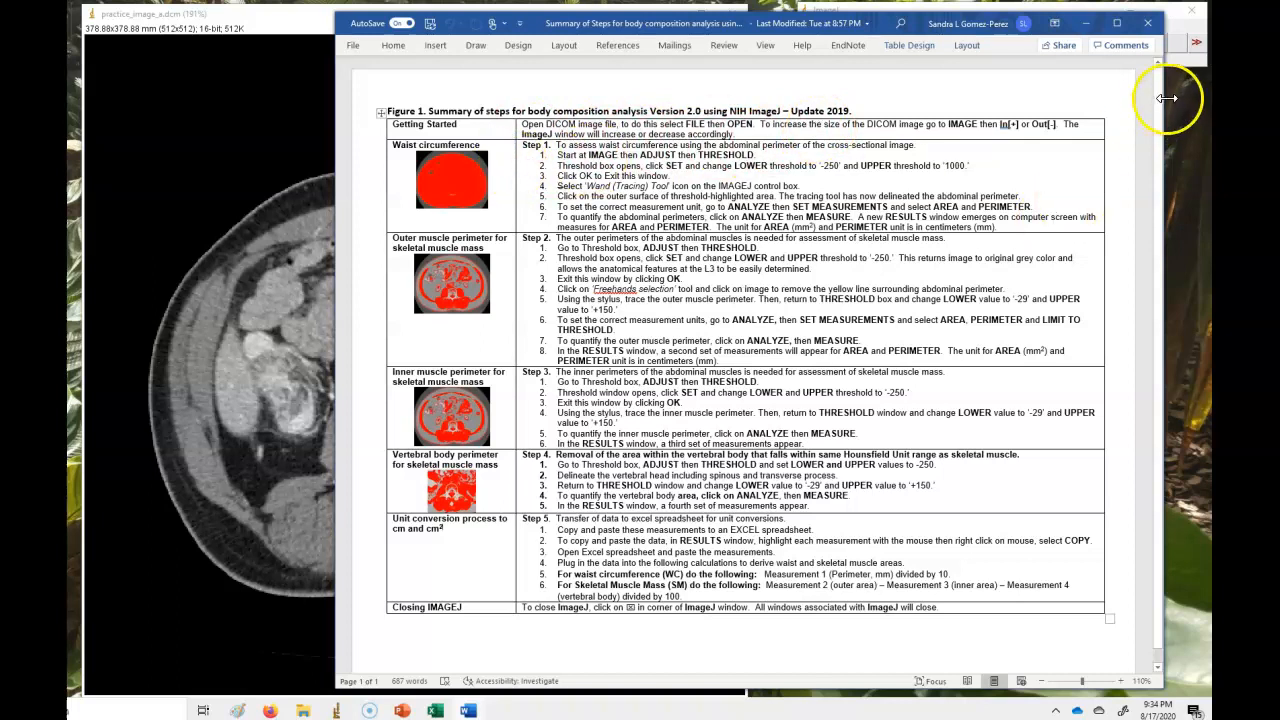
left_click(1088, 24)
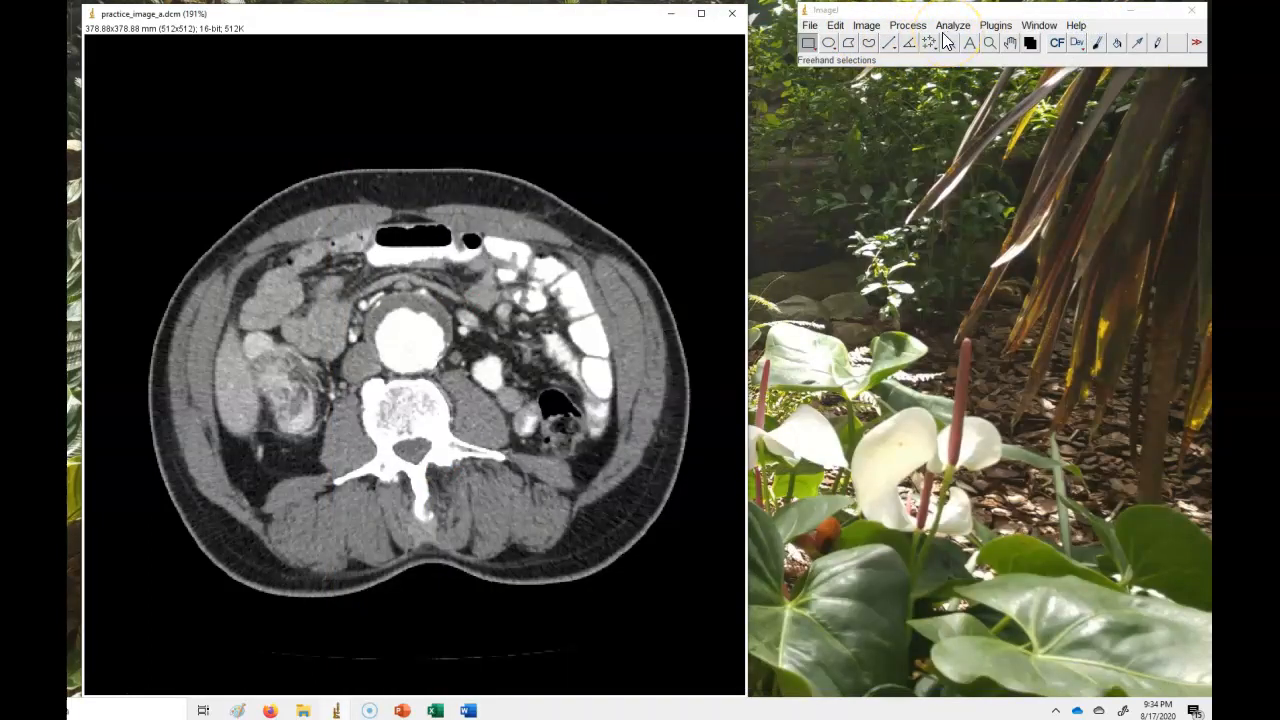
Open the Threshold tool and set the lower threshold level to -250 and the upper level to 1000.
left_click(866, 25)
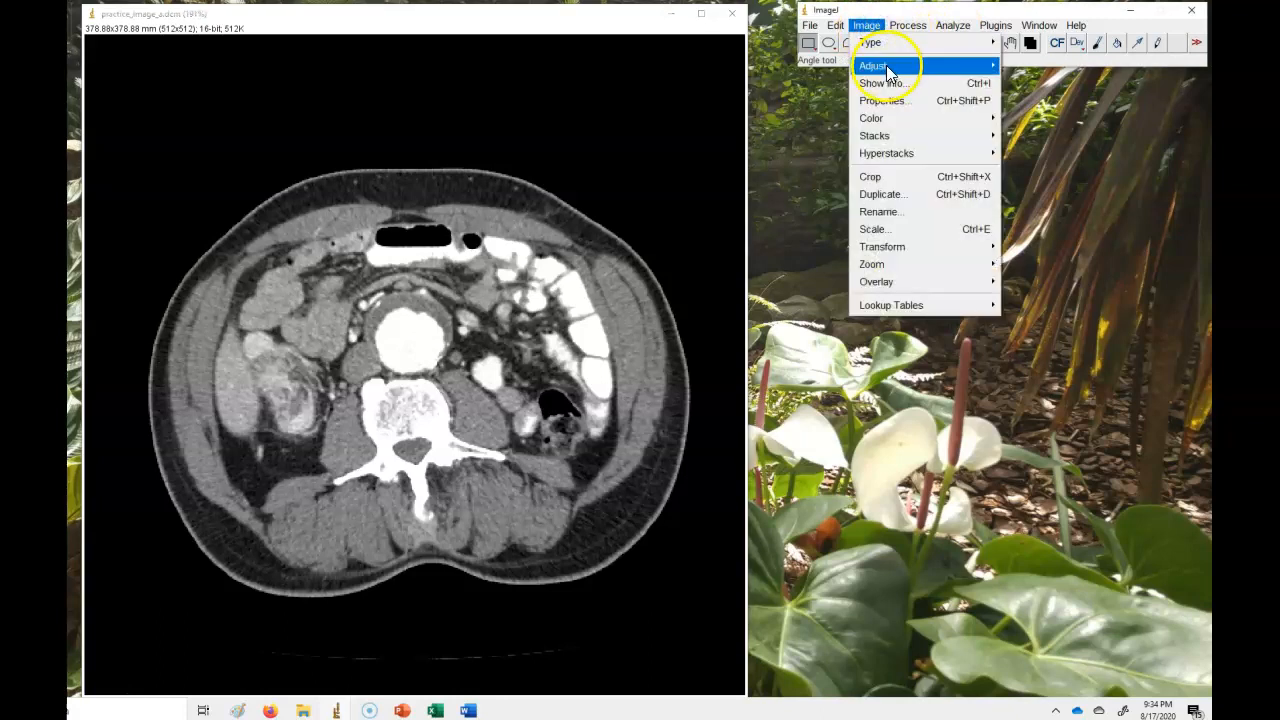
mouse_move(886, 68)
left_click(1036, 118)
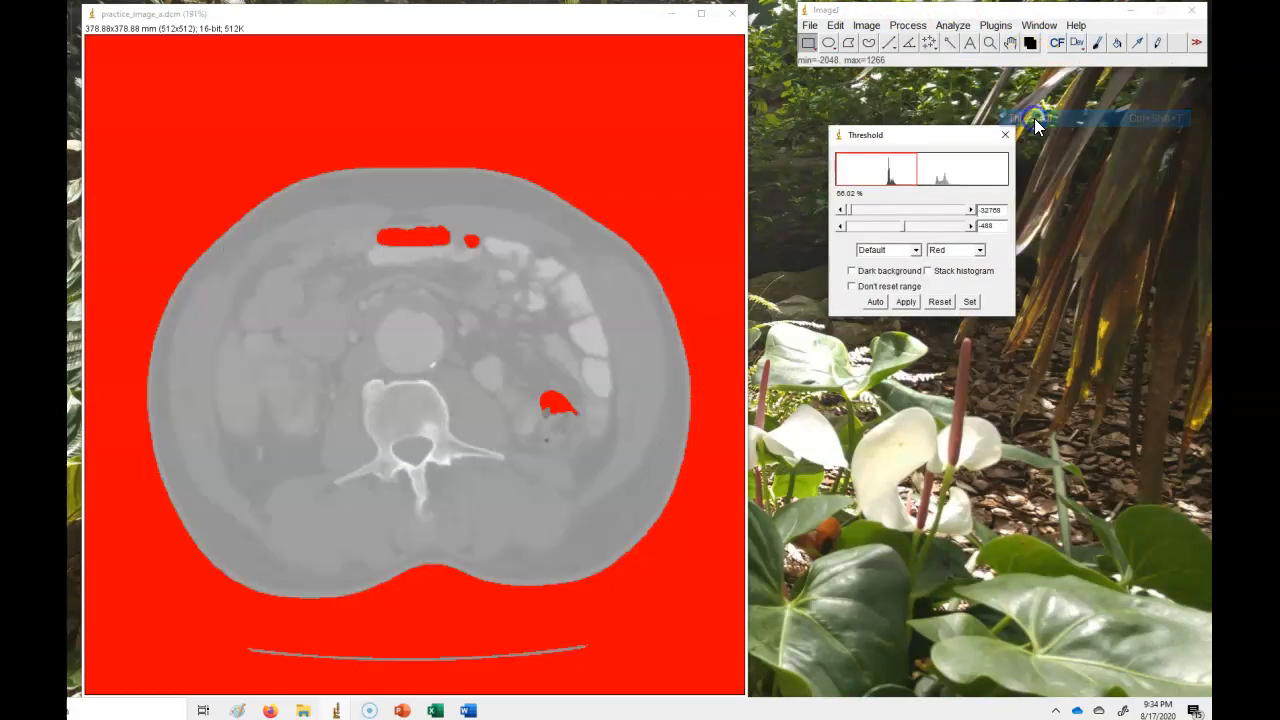
left_click(970, 302)
left_click(620, 188)
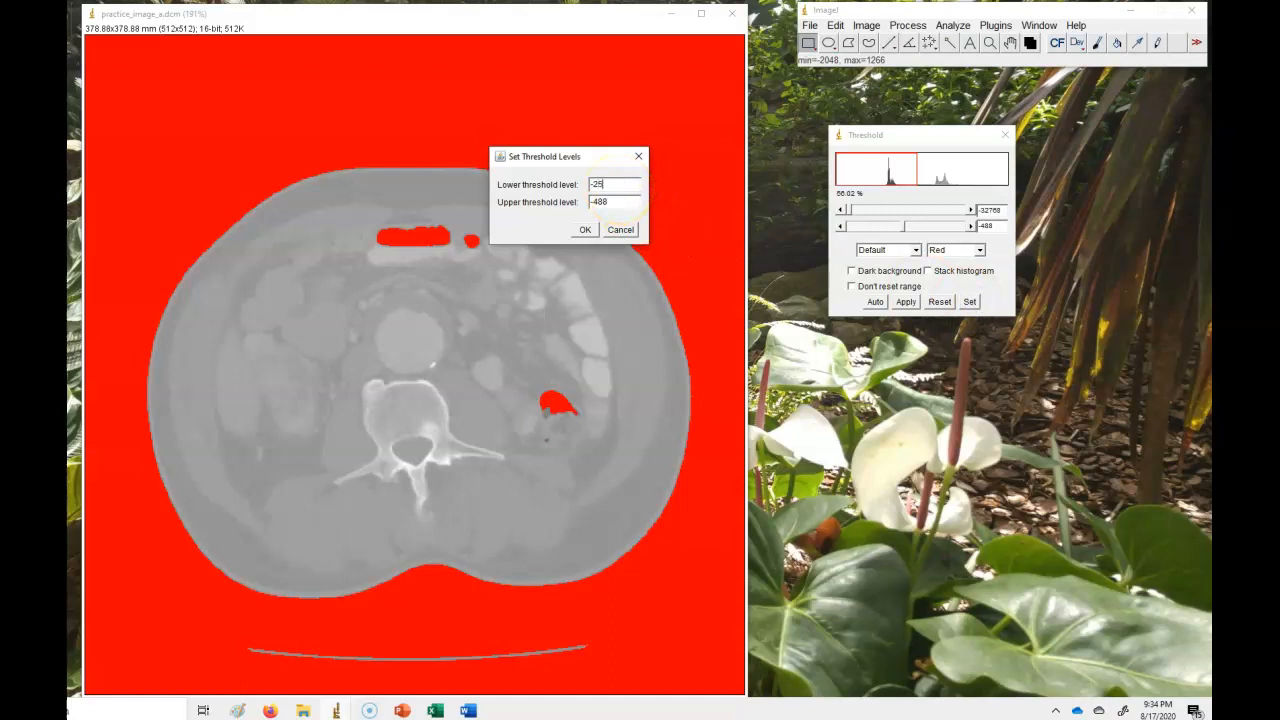
double_click(616, 201)
type("1000")
left_click(589, 228)
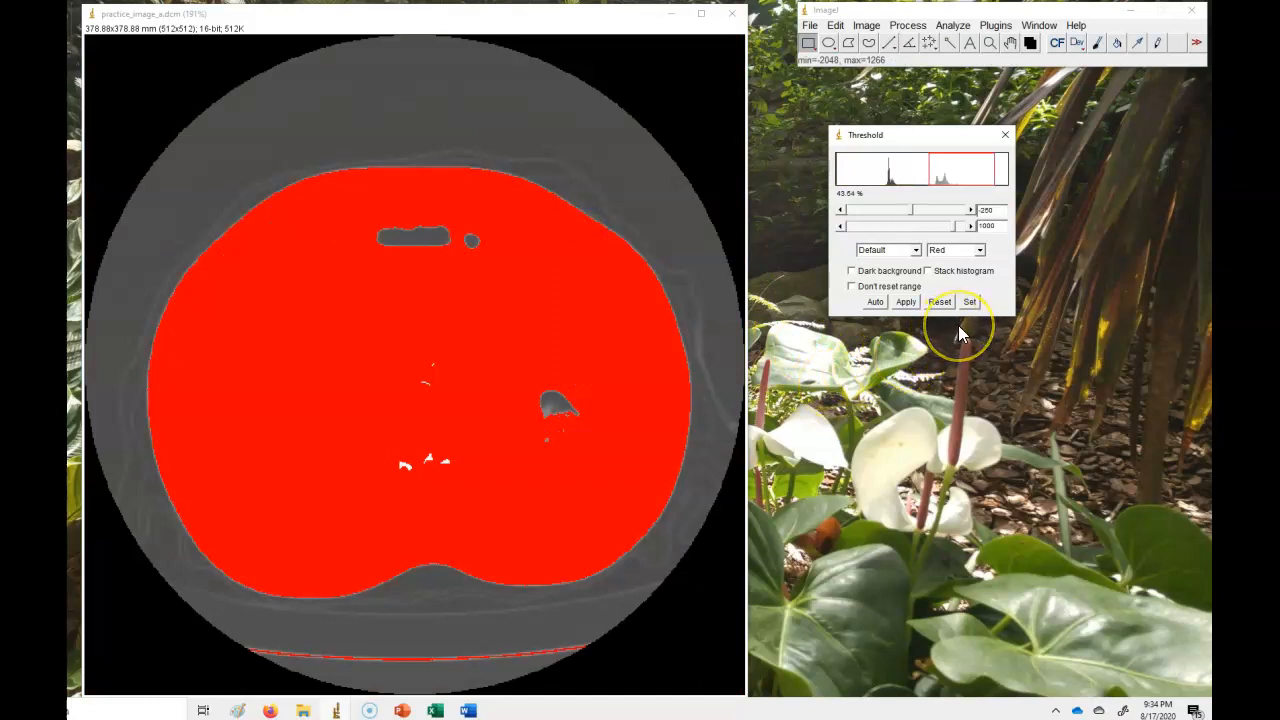
Outline the abdominal perimeter with the Wand (tracing) tool on the outer edge of the highlighted region.
left_click(949, 43)
left_click(509, 175)
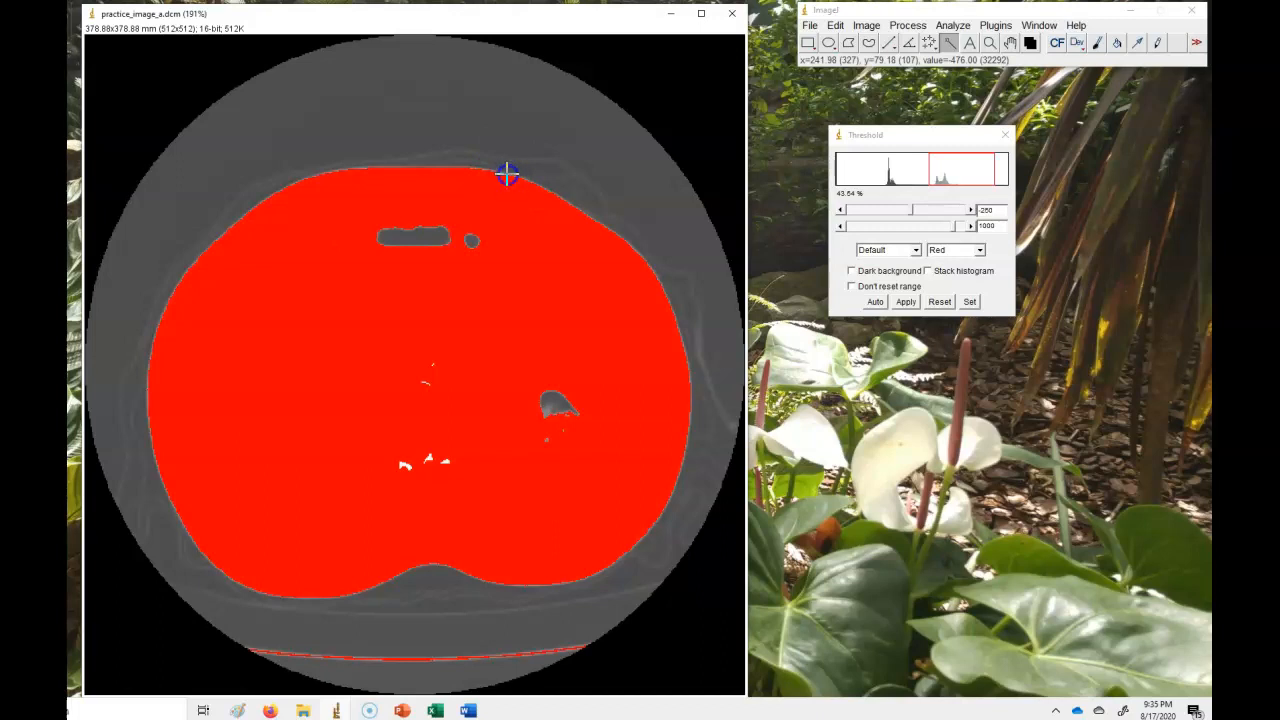
left_click(509, 174)
left_click(516, 177)
left_click(523, 181)
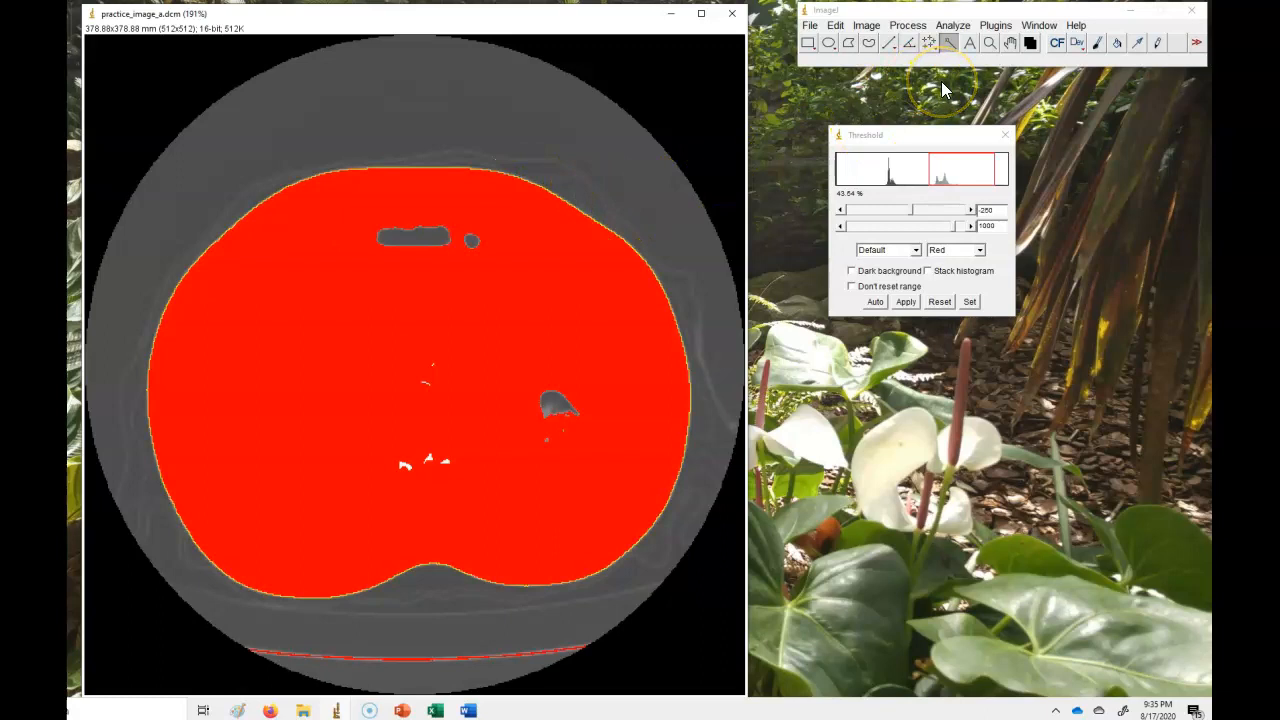
Confirm Area and Perimeter in Set Measurements and measure the outlined abdominal perimeter.
left_click(955, 27)
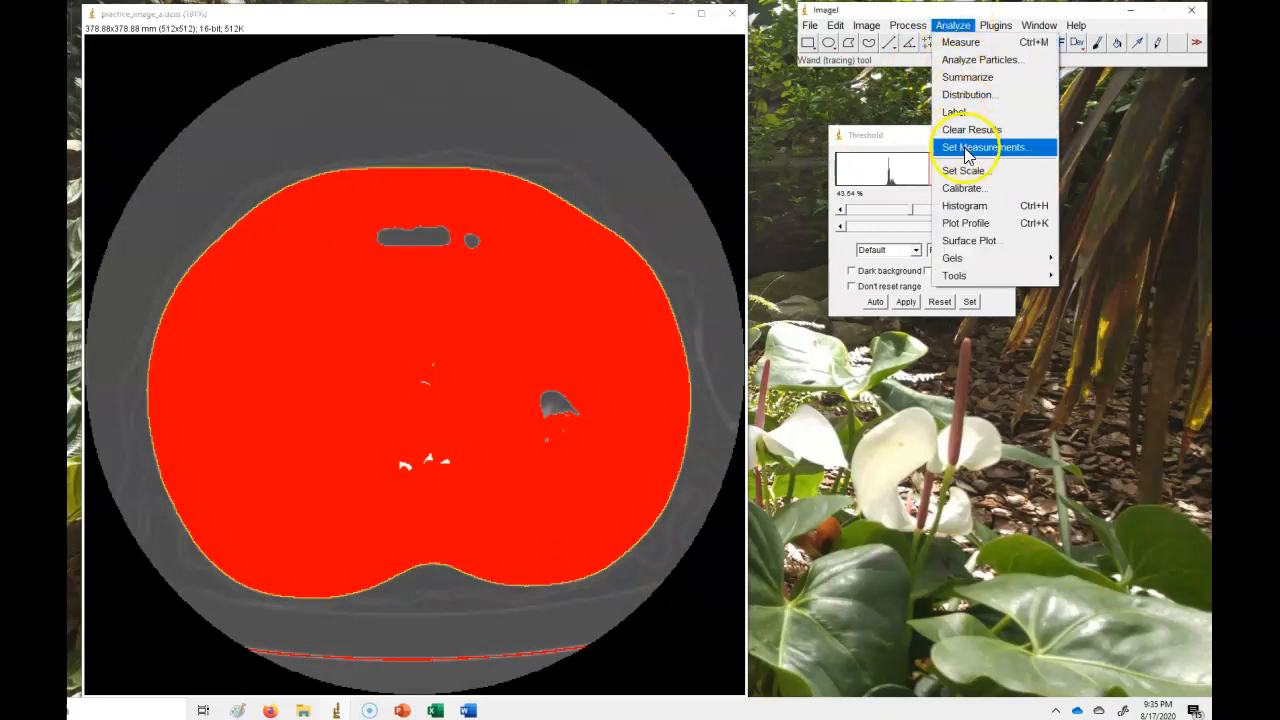
left_click(967, 152)
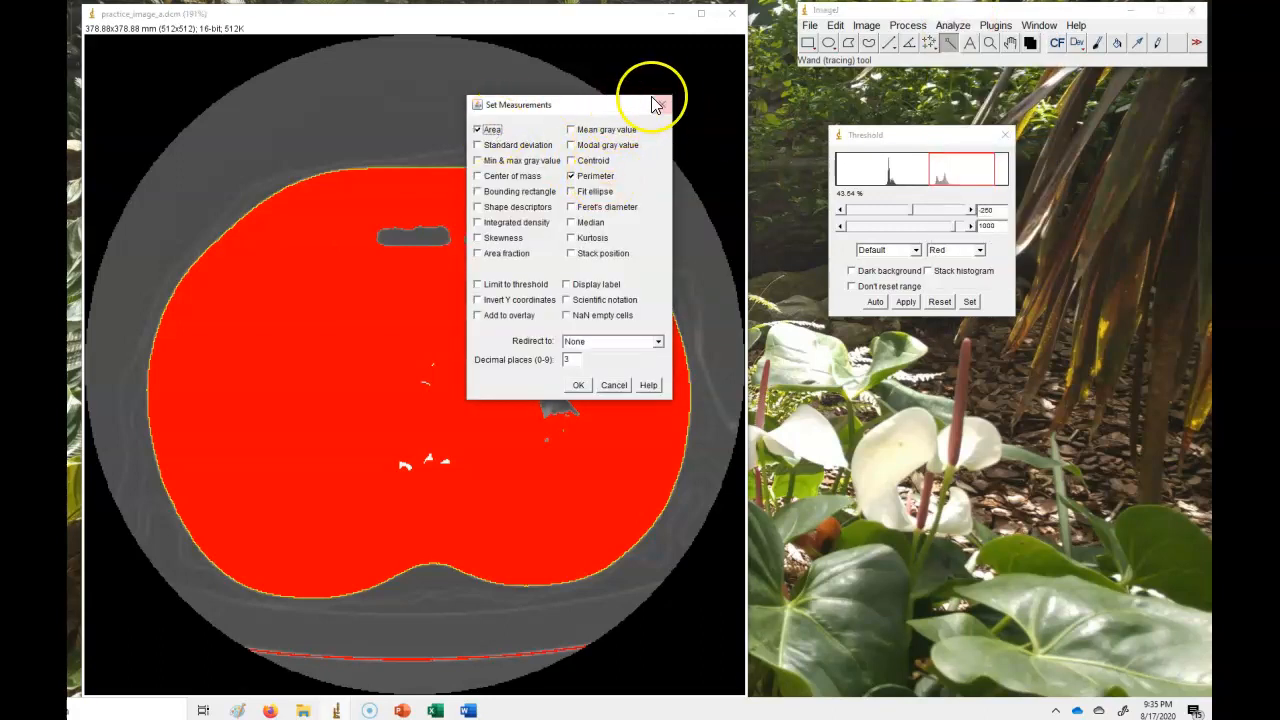
left_click(578, 387)
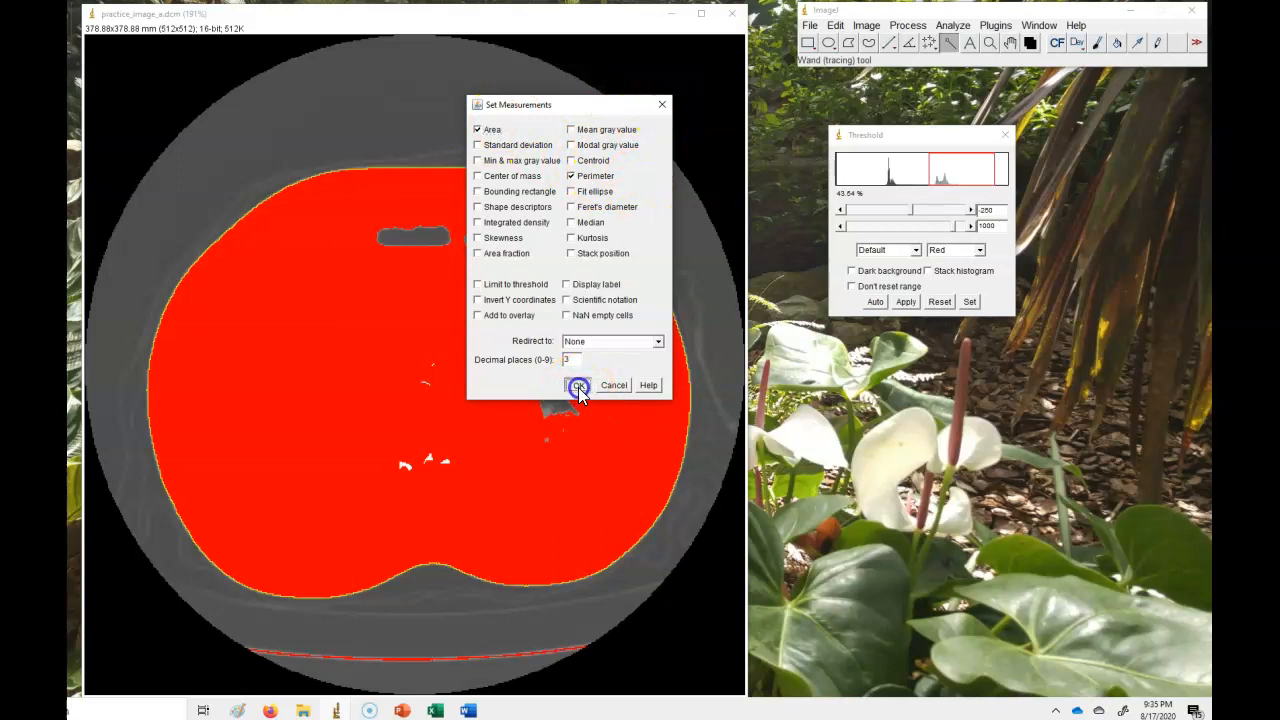
left_click(955, 26)
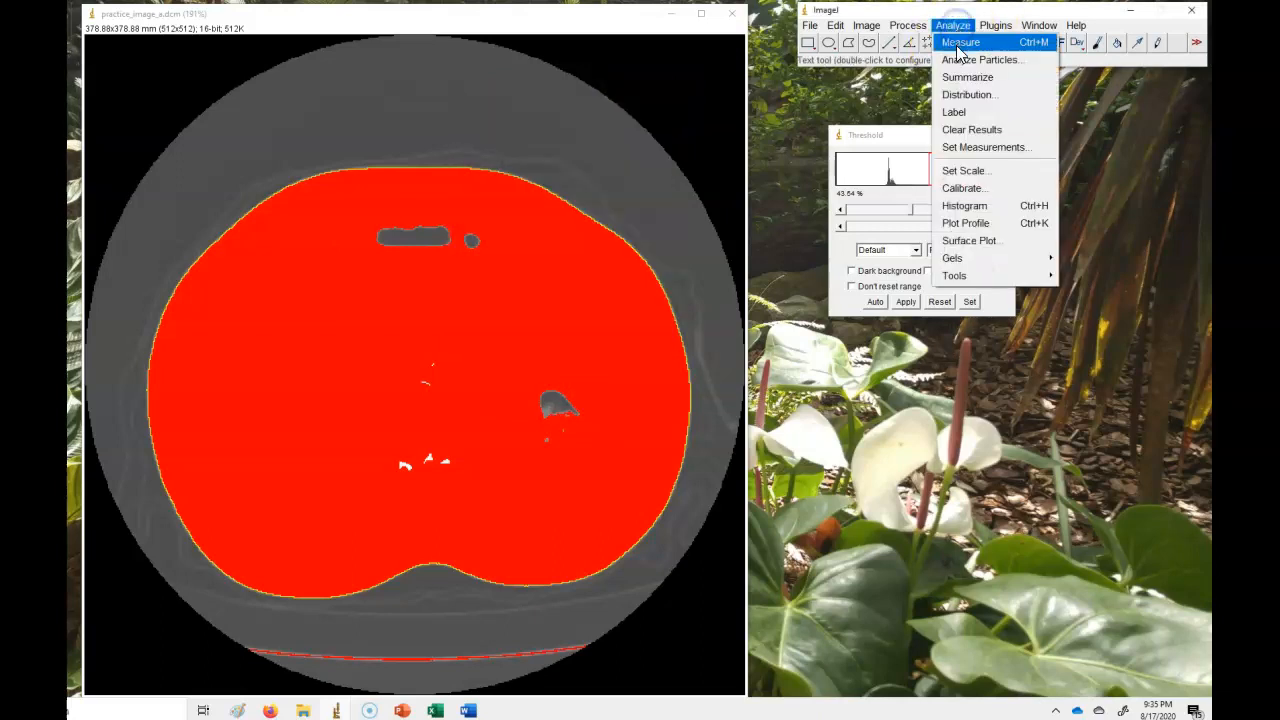
left_click(958, 44)
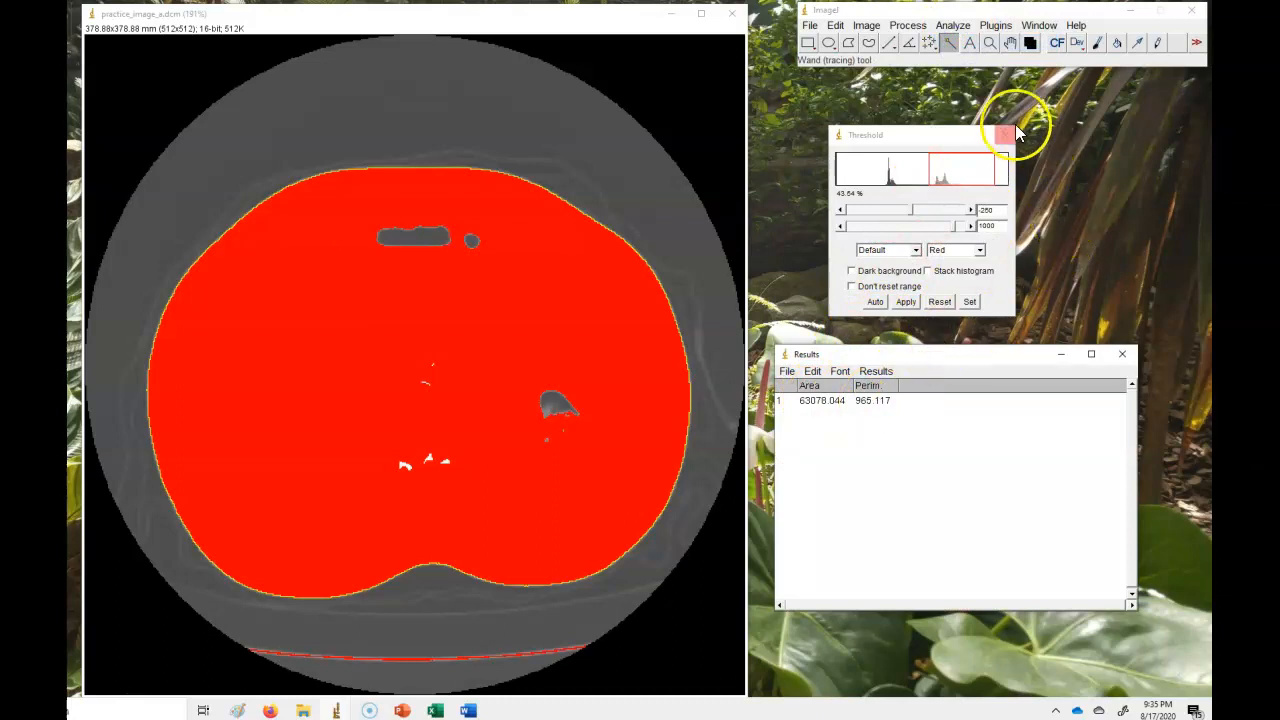
Set both the lower and upper threshold levels to -250.
left_click(970, 303)
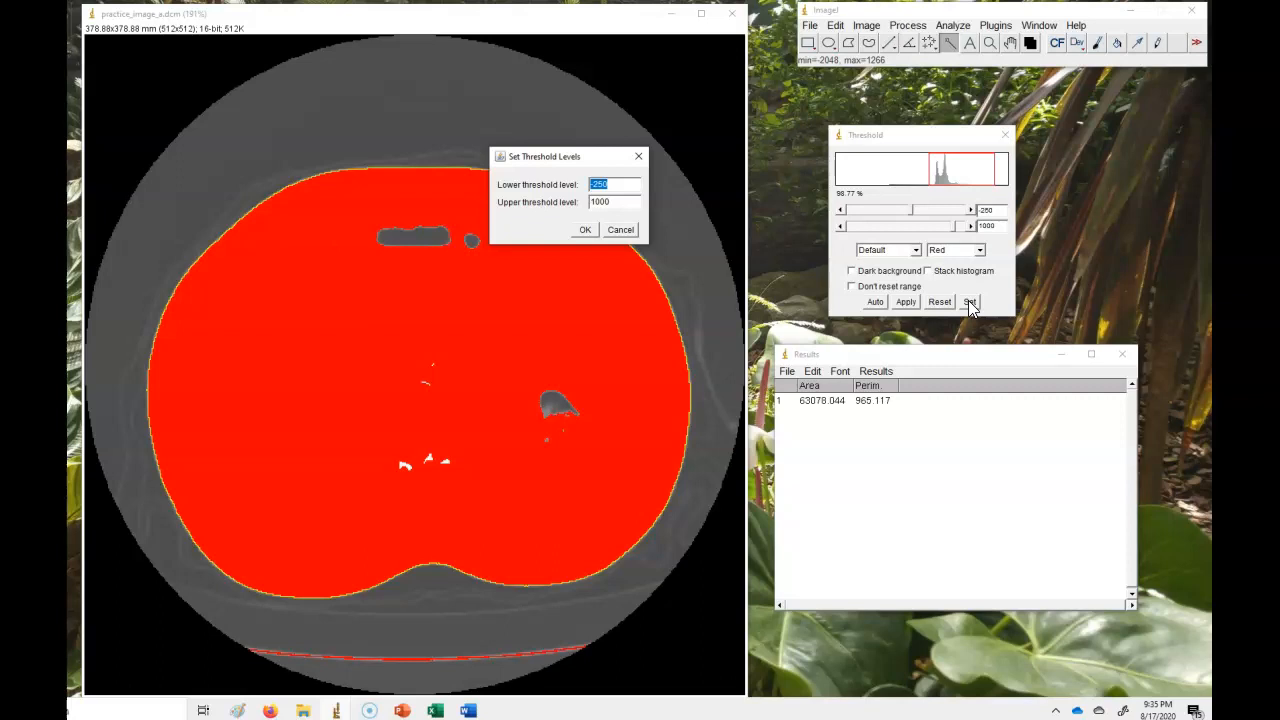
left_click(622, 202)
double_click(620, 202)
key("BackSpace")
left_click(585, 229)
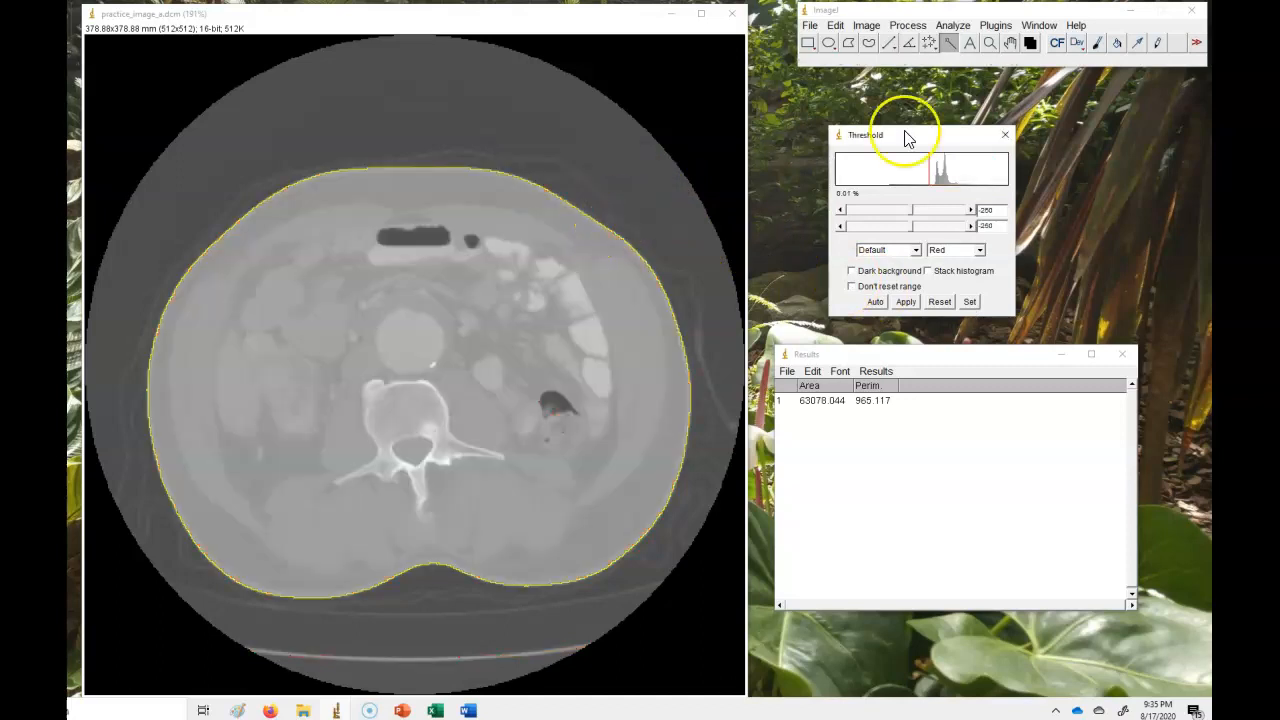
Switch to the Freehand selection tool and clear the wand outline from the image.
left_click(870, 44)
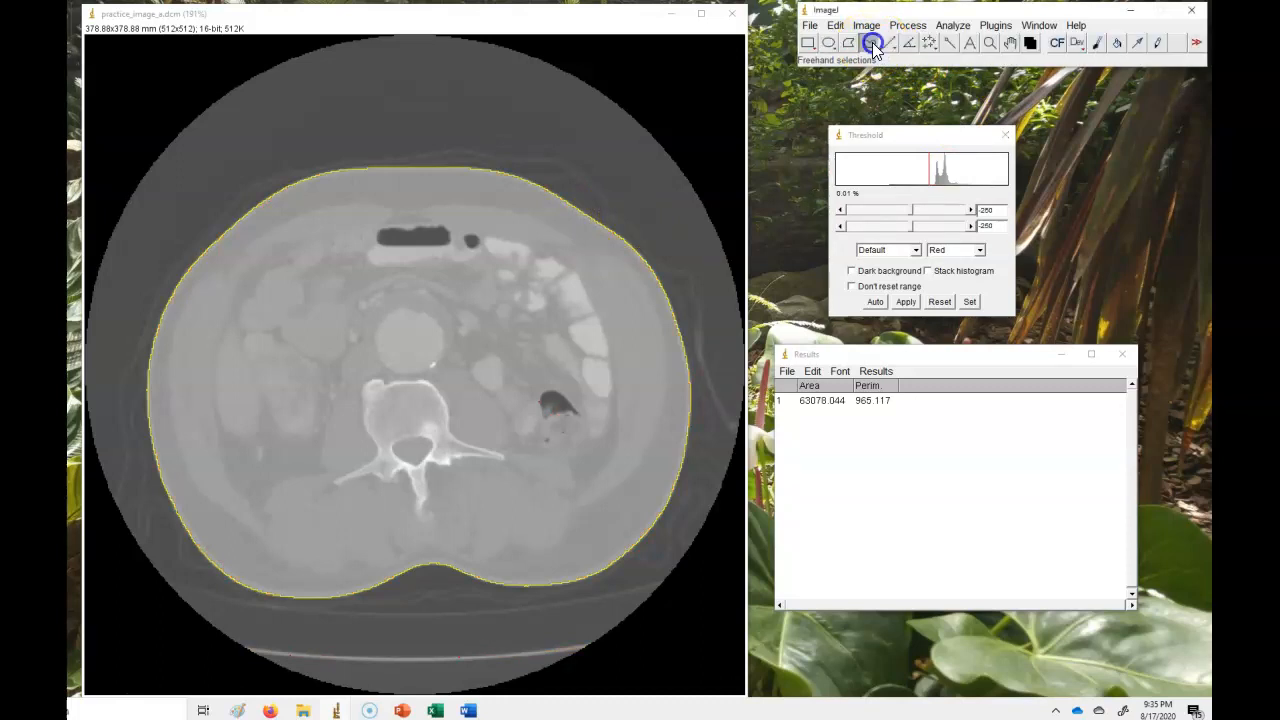
left_click(590, 211)
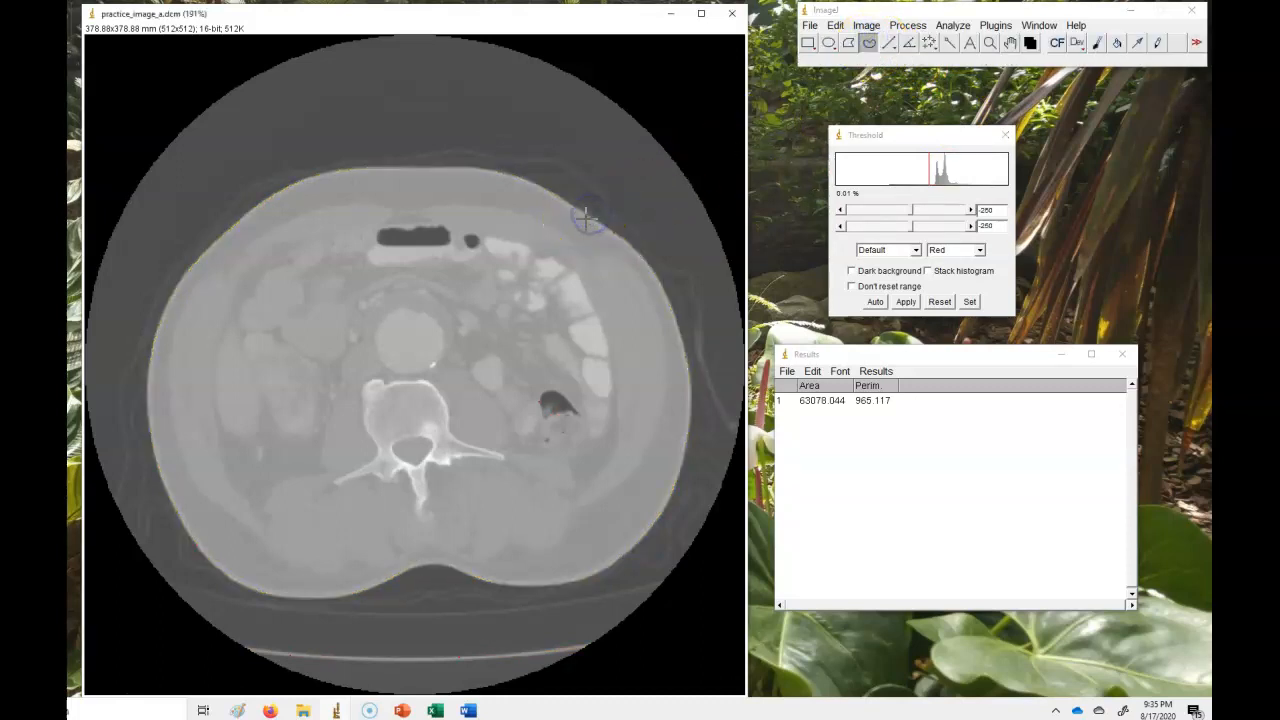
Adjust the image display with Color Balance by moving the minimum slider, then close the dialog.
left_click(866, 25)
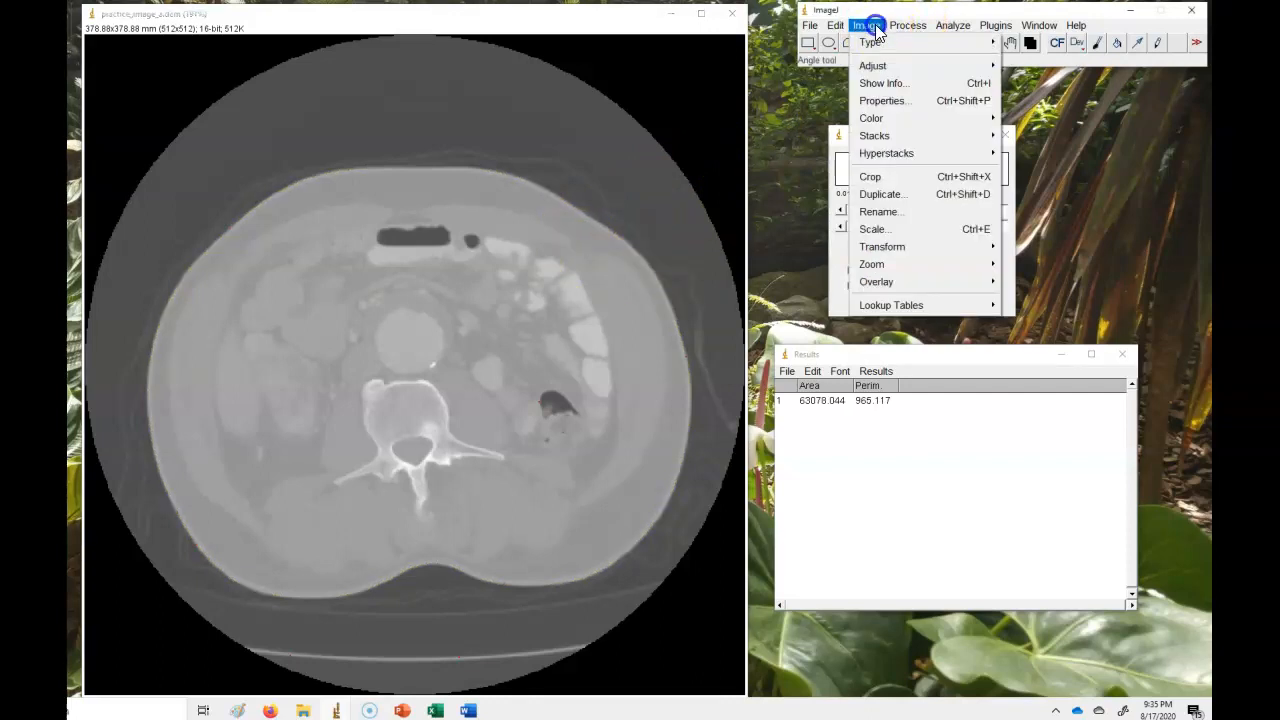
mouse_move(868, 26)
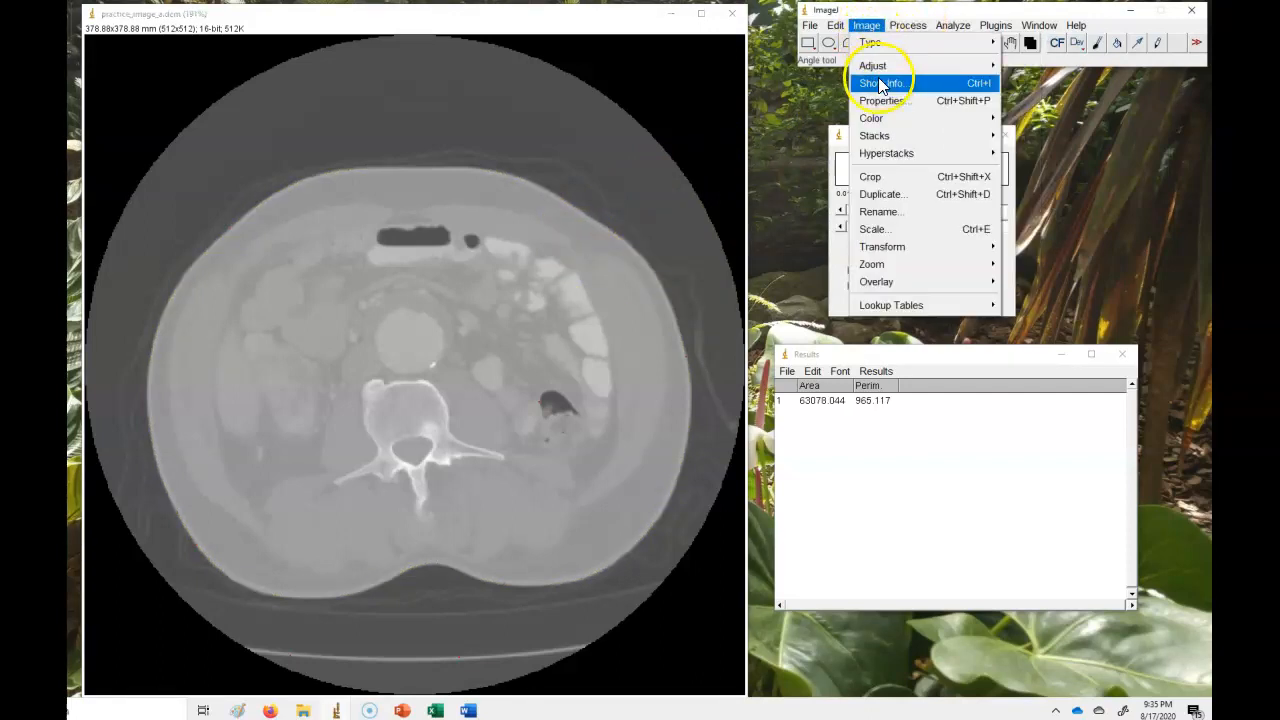
mouse_move(903, 64)
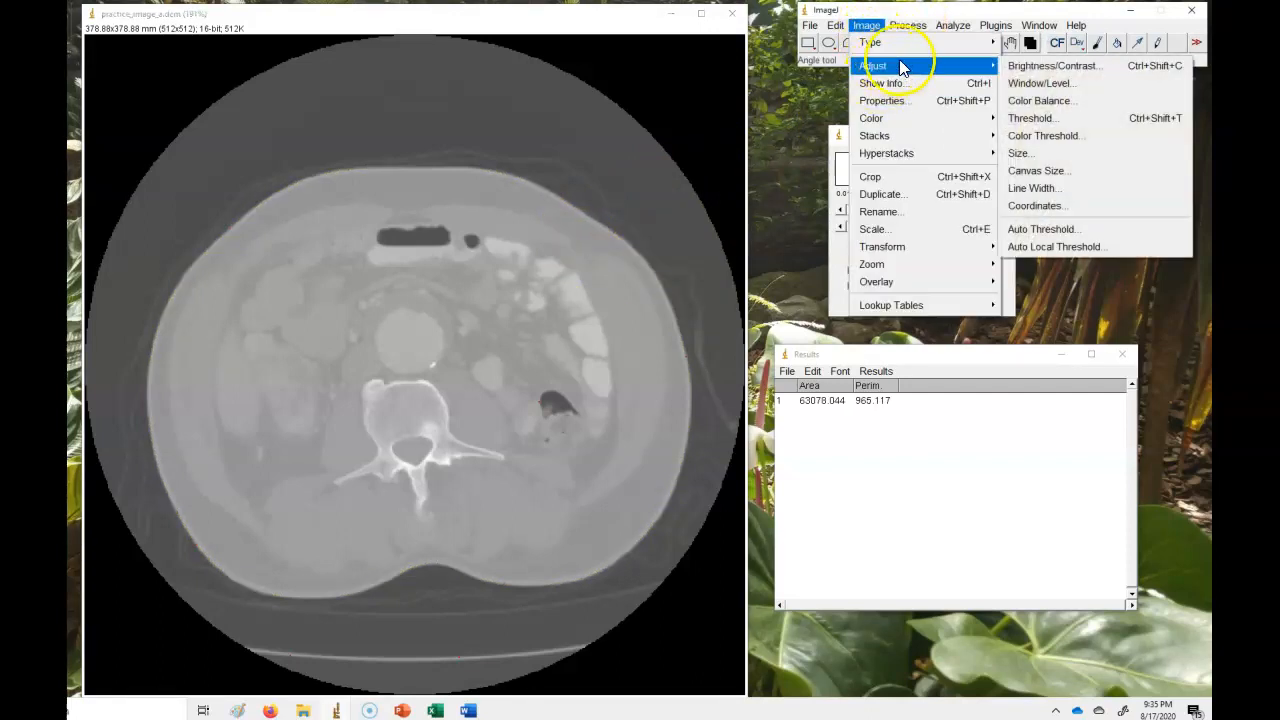
left_click(1043, 103)
left_click_drag(882, 250, 912, 252)
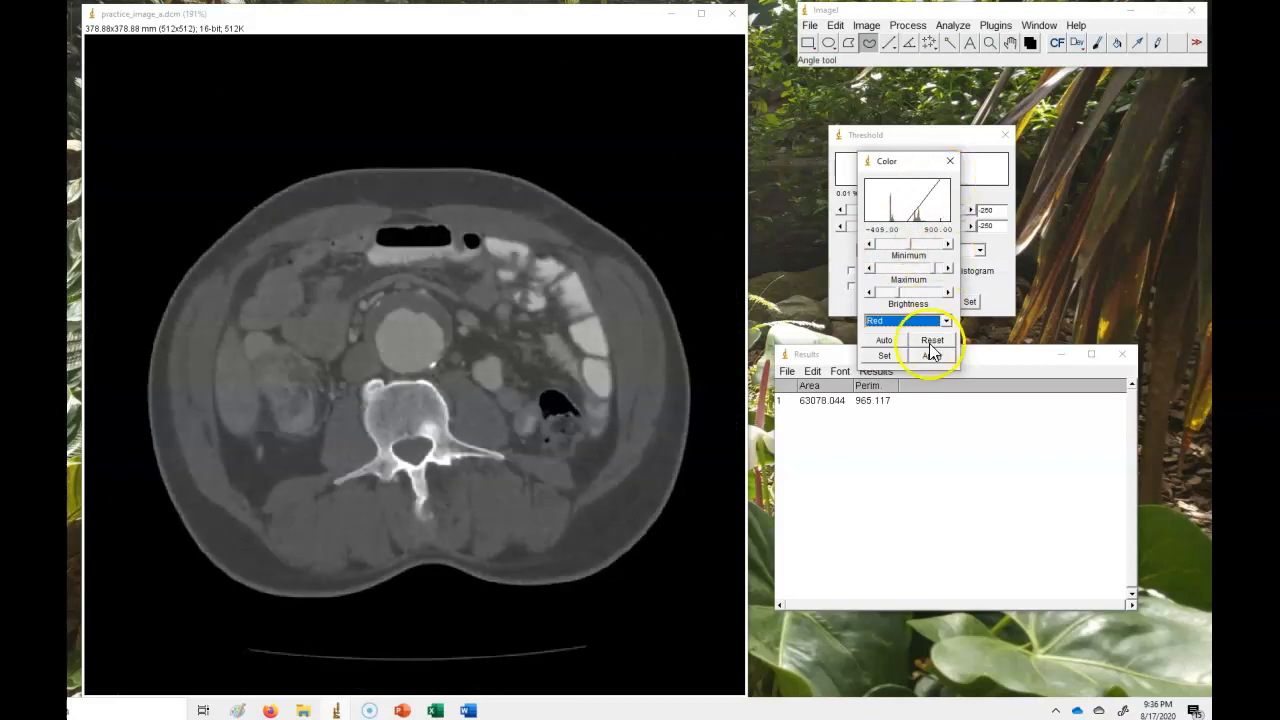
left_click(950, 161)
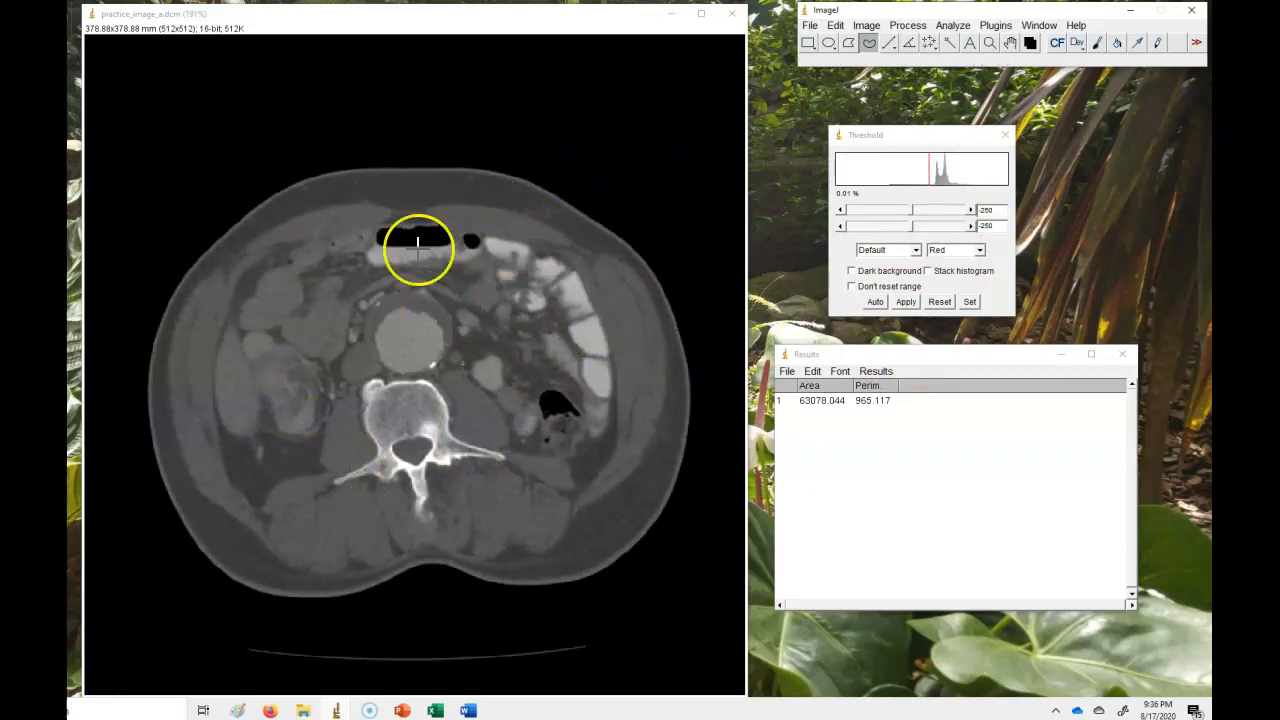
Trace the outer abdominal muscle perimeter freehand around the whole cross-section.
left_click(654, 320)
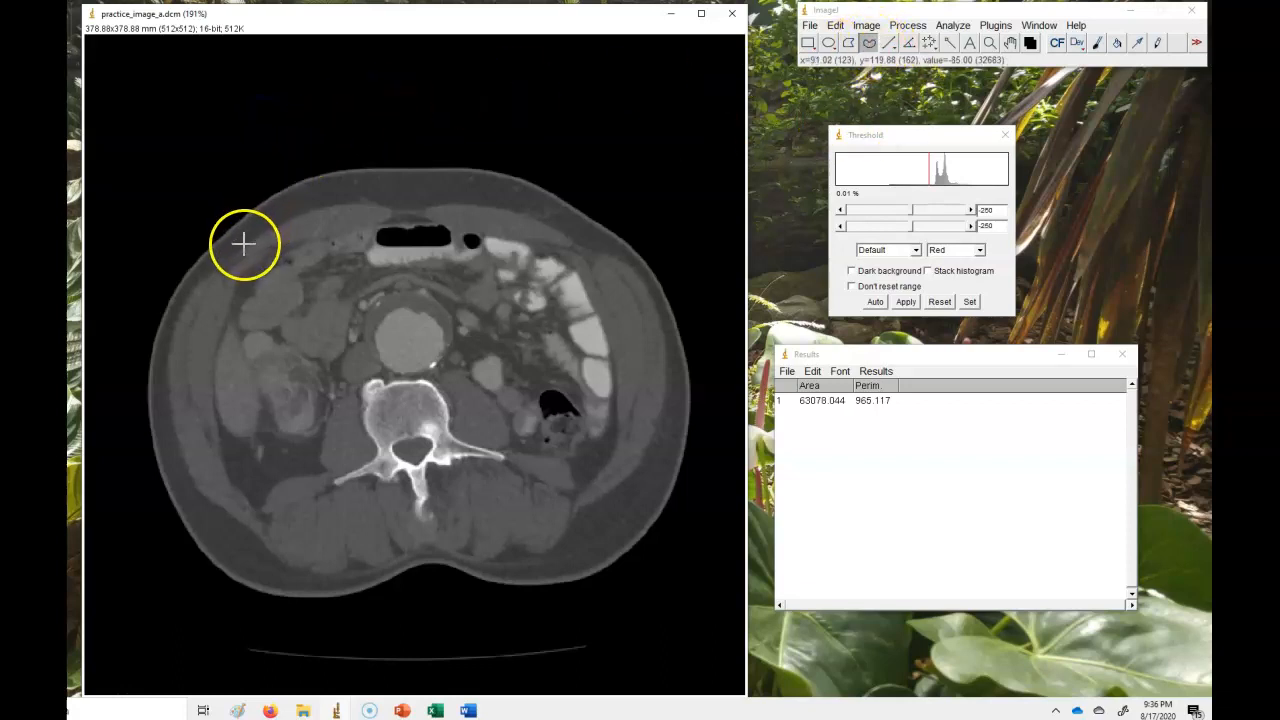
left_click_drag(245, 243, 322, 209)
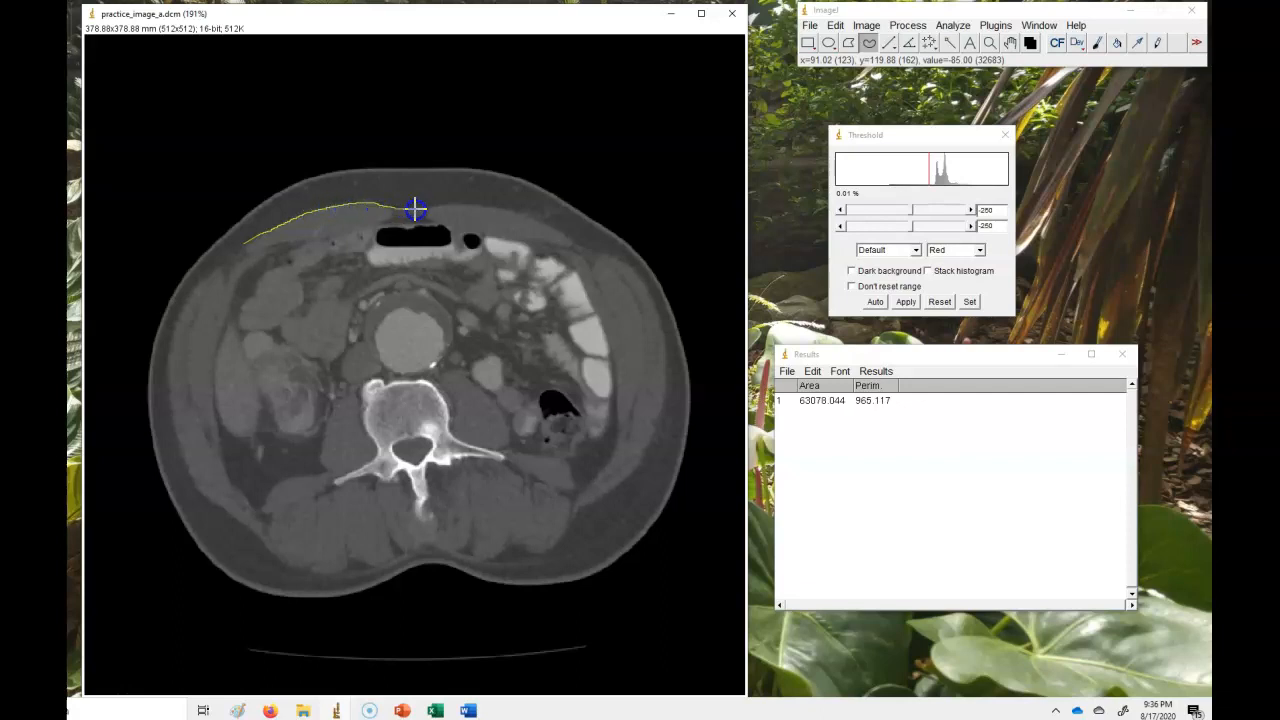
mouse_move(447, 205)
left_mouse_down()
mouse_move(543, 220)
mouse_move(606, 256)
mouse_move(654, 300)
mouse_move(662, 331)
left_mouse_up()
mouse_move(664, 395)
left_mouse_down()
mouse_move(631, 476)
mouse_move(509, 563)
mouse_move(440, 543)
mouse_move(314, 571)
mouse_move(269, 556)
mouse_move(205, 498)
mouse_move(181, 452)
mouse_move(166, 360)
mouse_move(173, 328)
mouse_move(236, 251)
mouse_move(225, 250)
left_mouse_up()
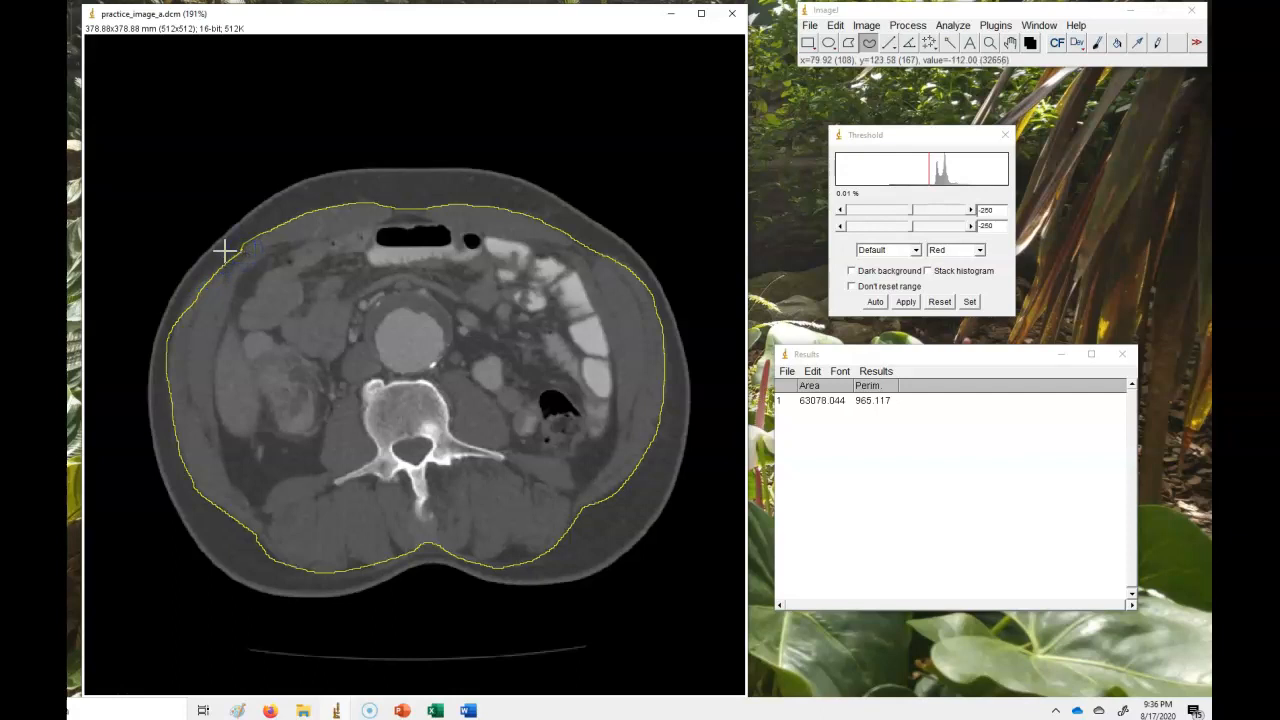
Set the threshold levels to a lower value of -29 and an upper value of 150.
left_click(963, 27)
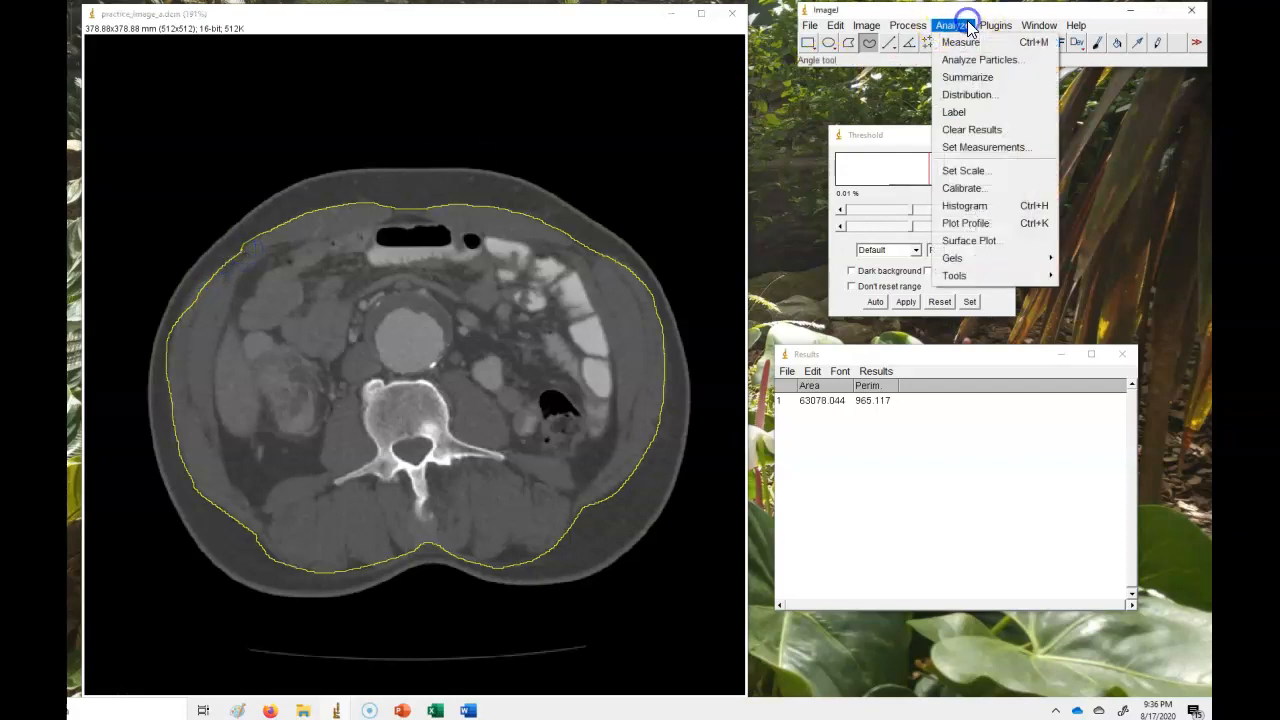
left_click(893, 97)
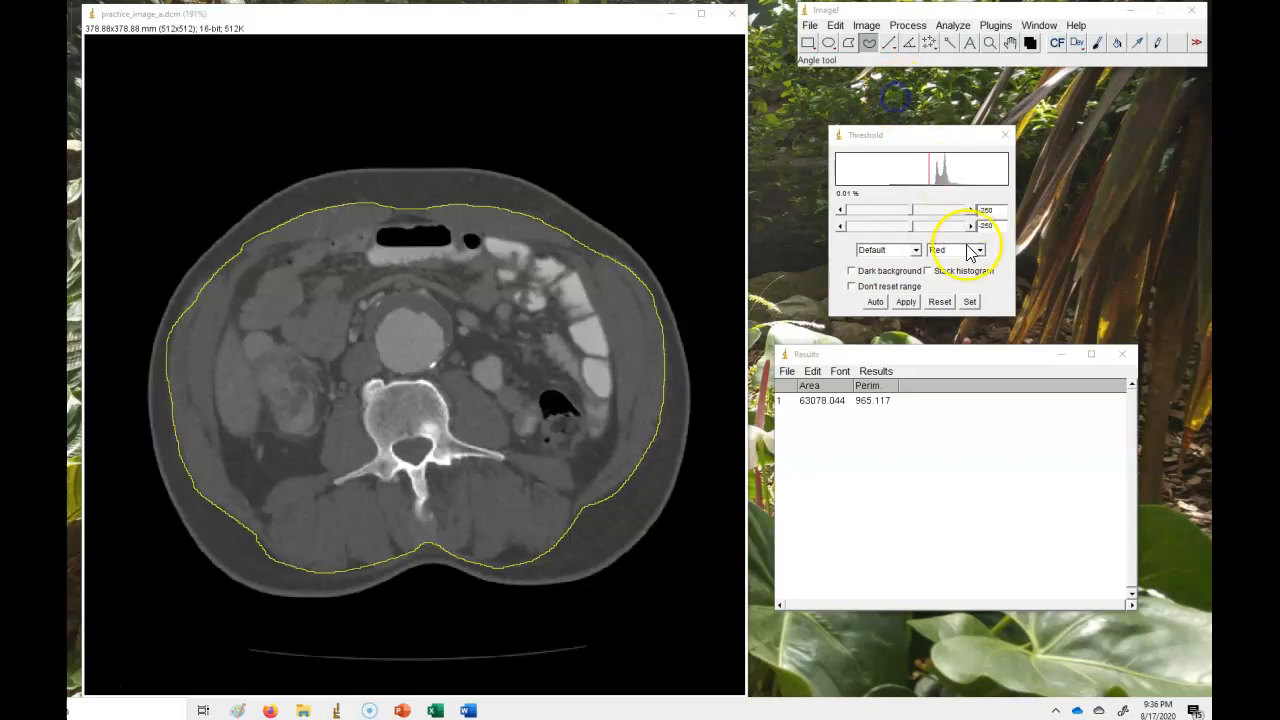
left_click(971, 303)
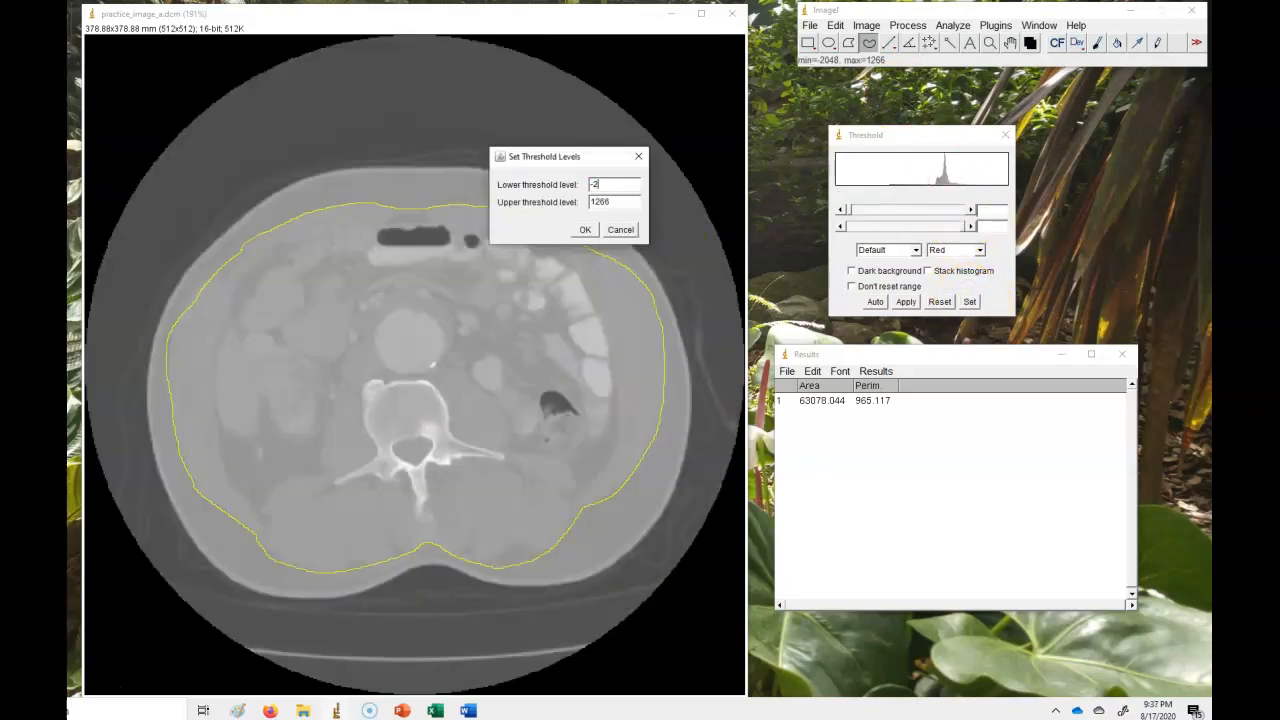
double_click(620, 203)
type("150")
left_click(583, 231)
left_click(583, 232)
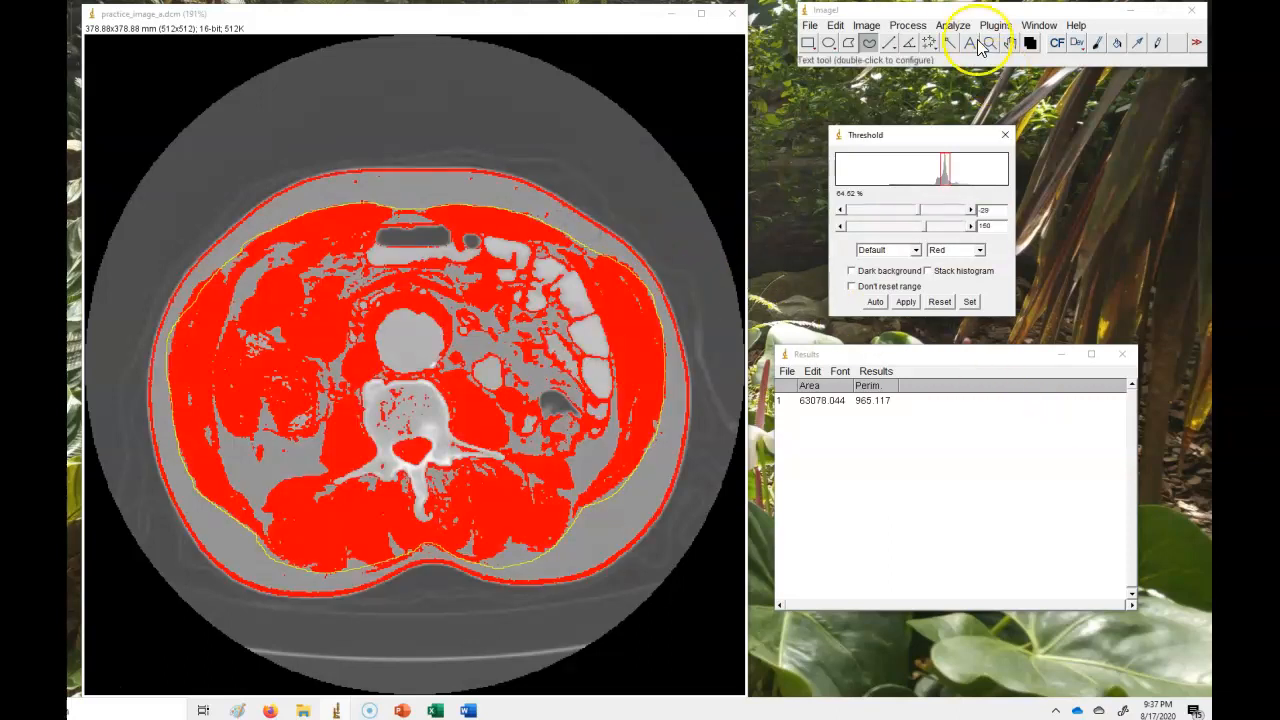
Enable Limit to threshold in Set Measurements, measure the traced muscle region, and deselect the outline.
left_click(953, 25)
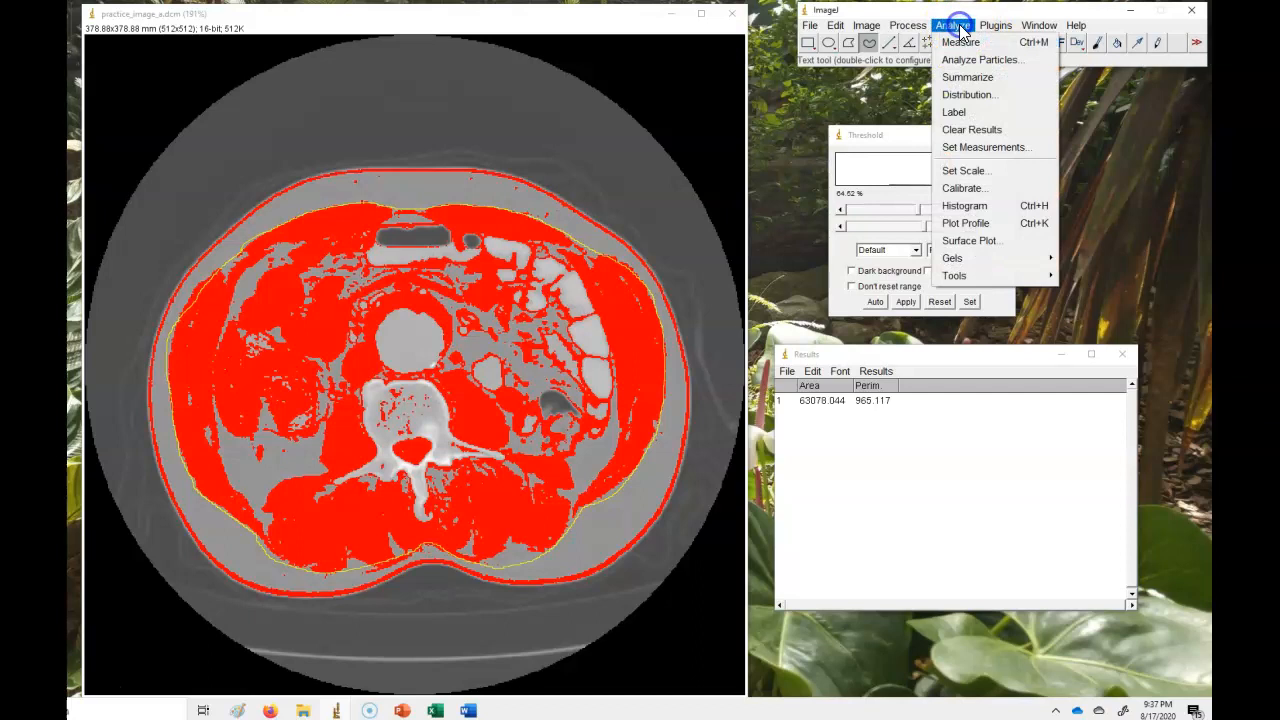
left_click(970, 148)
left_click(484, 285)
left_click(580, 385)
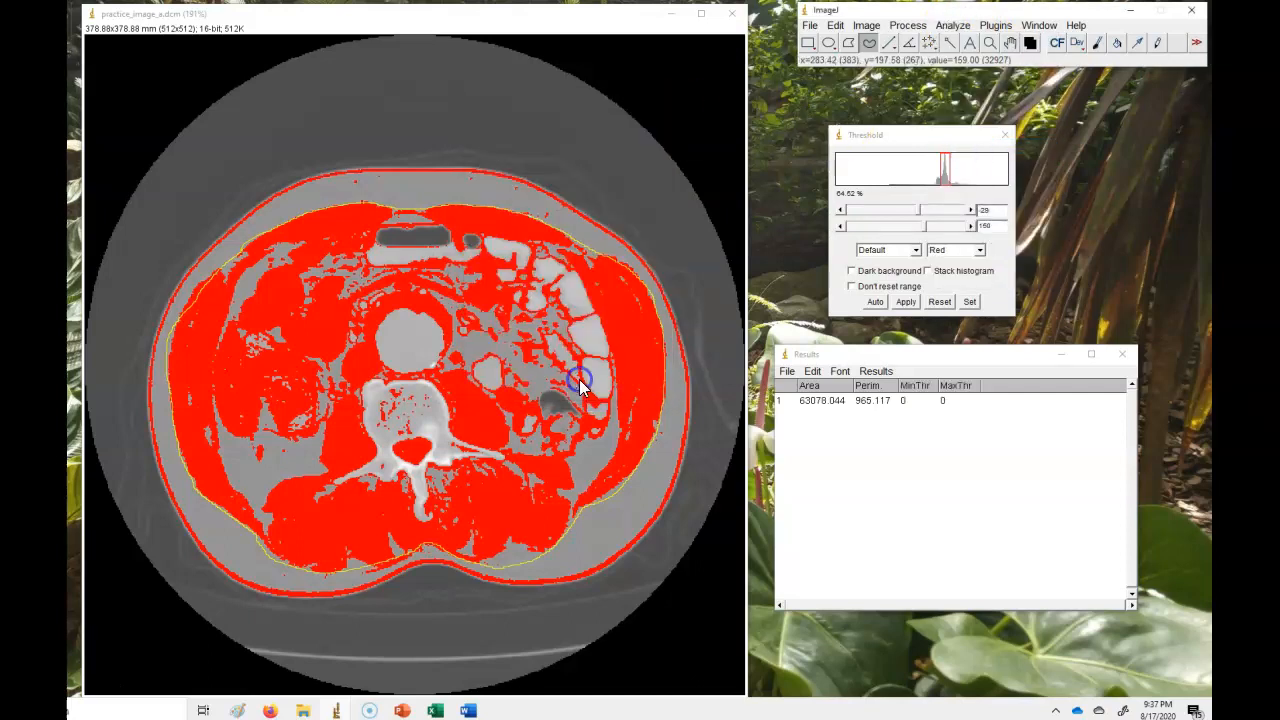
left_click(953, 25)
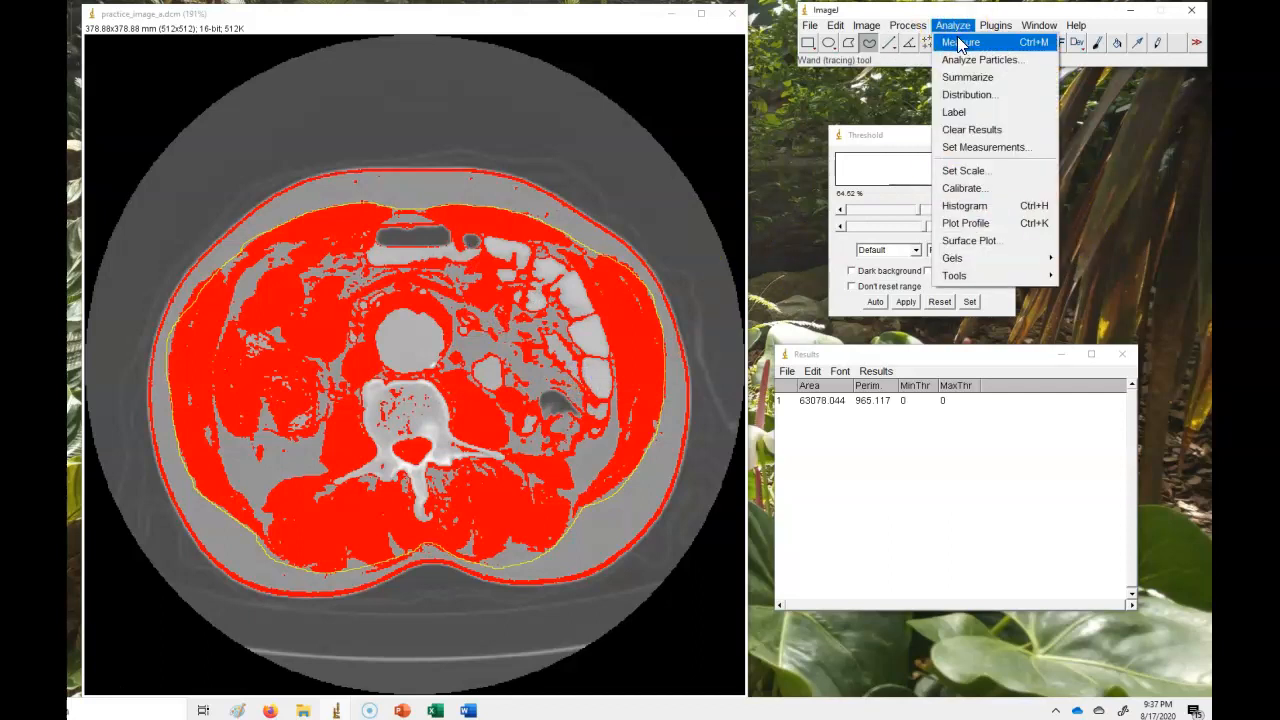
left_click(960, 43)
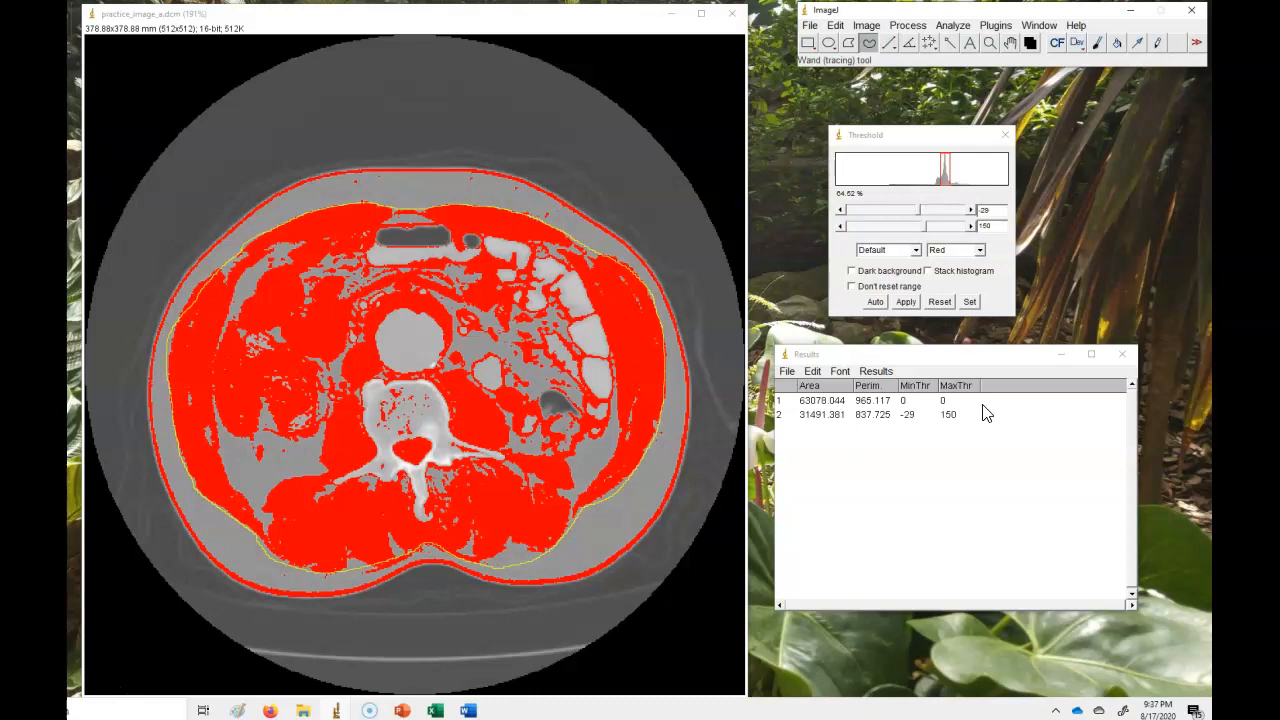
left_click(297, 191)
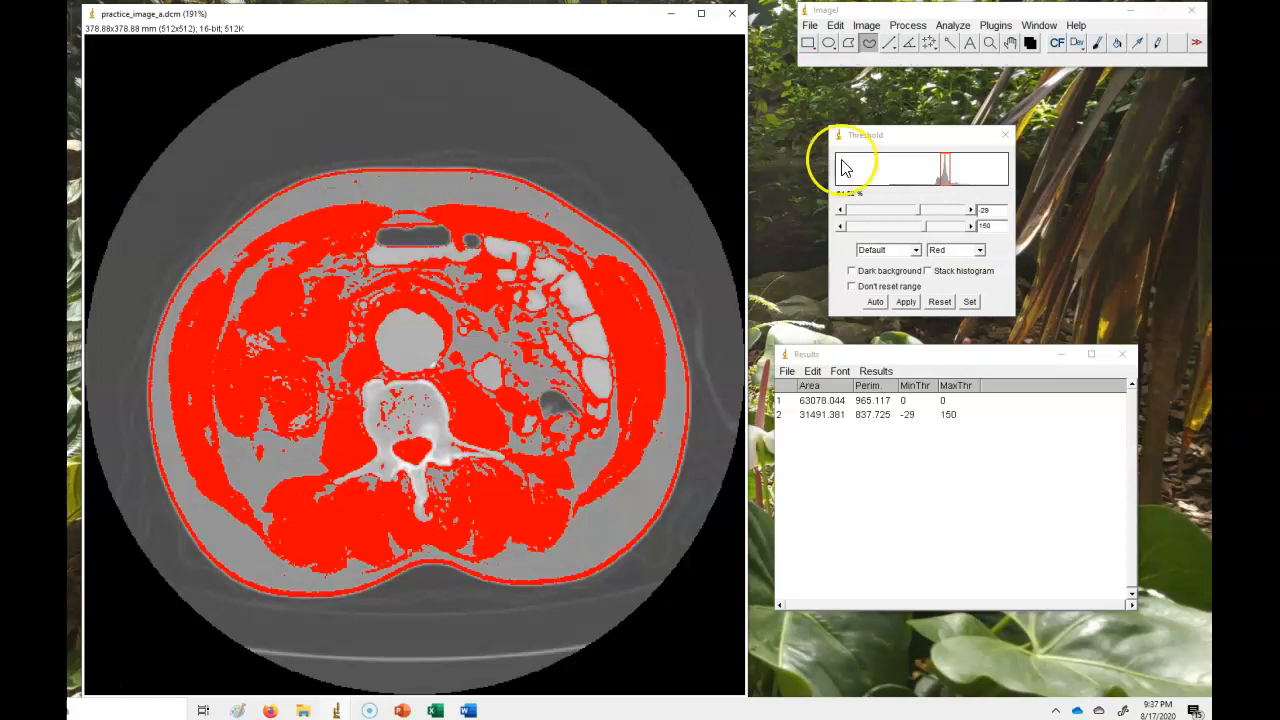
Set both the lower and upper threshold levels to -250 to clear the threshold overlay.
left_click(971, 303)
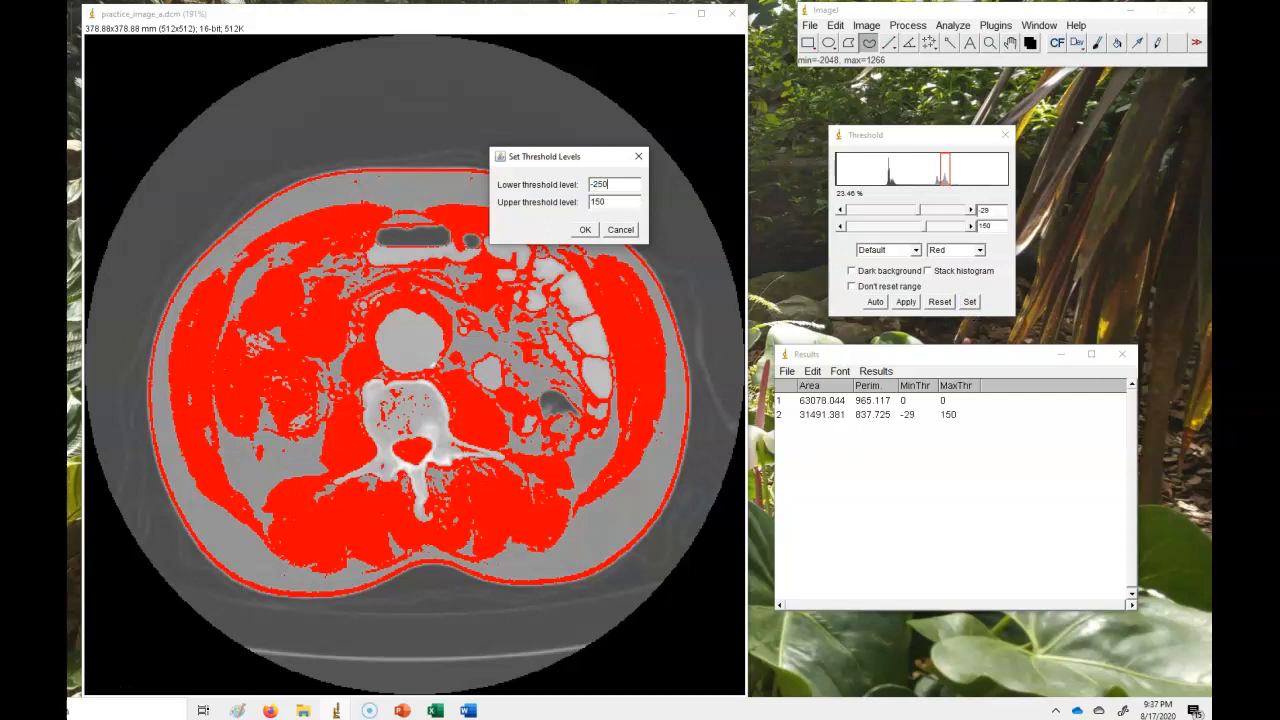
double_click(600, 202)
type("-2")
left_click(585, 229)
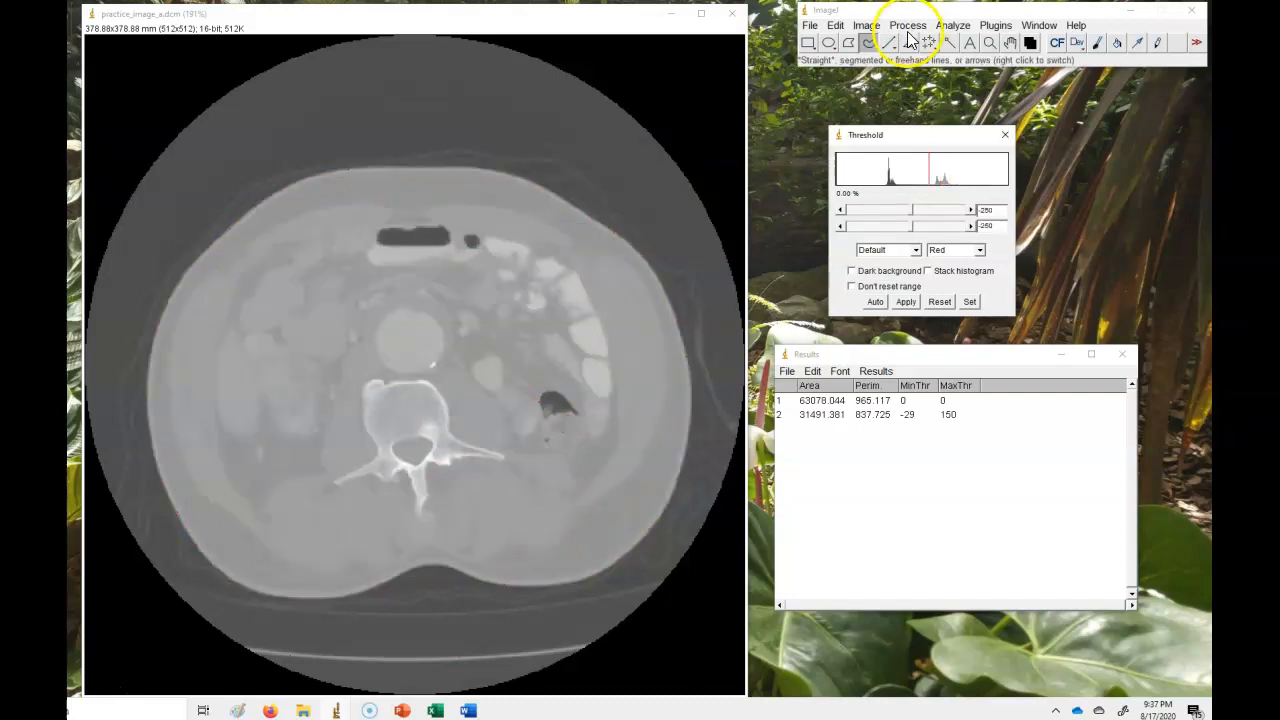
Open Color Balance, move the minimum slider to improve soft-tissue contrast, and close the dialog.
left_click(868, 27)
mouse_move(875, 66)
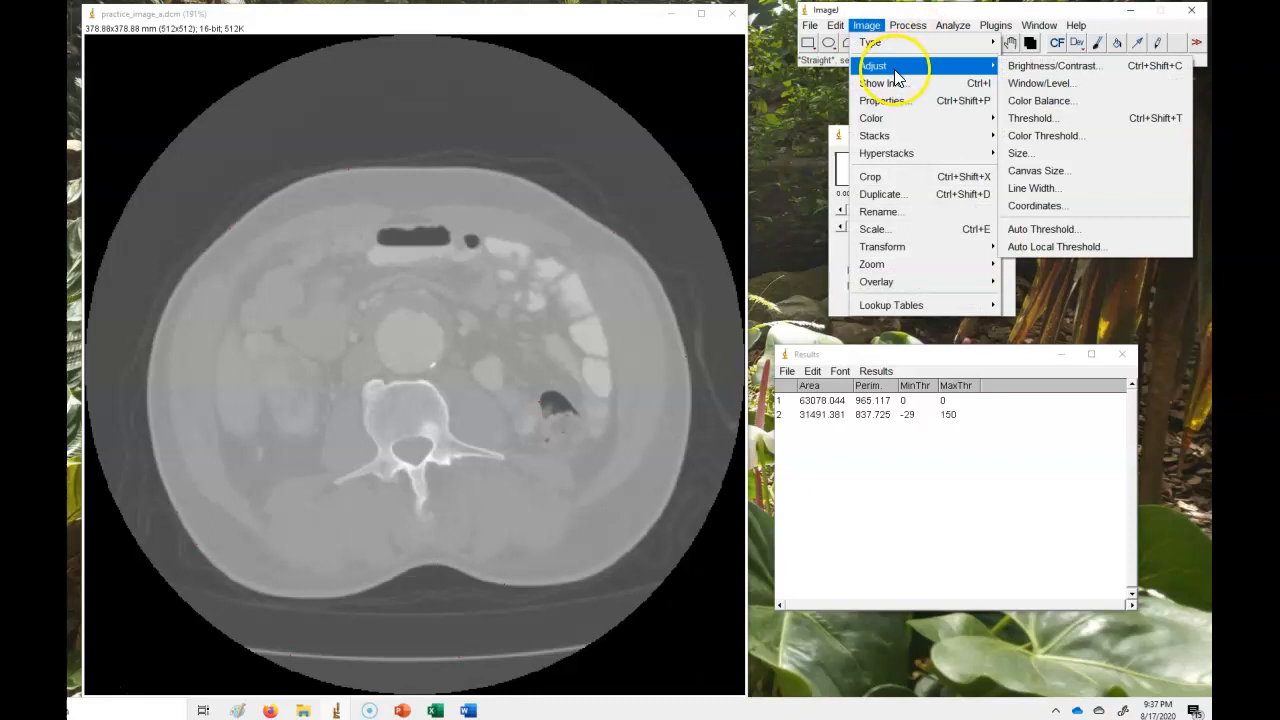
left_click(1043, 110)
left_click_drag(876, 246, 931, 272)
left_click(939, 274)
left_click(895, 248)
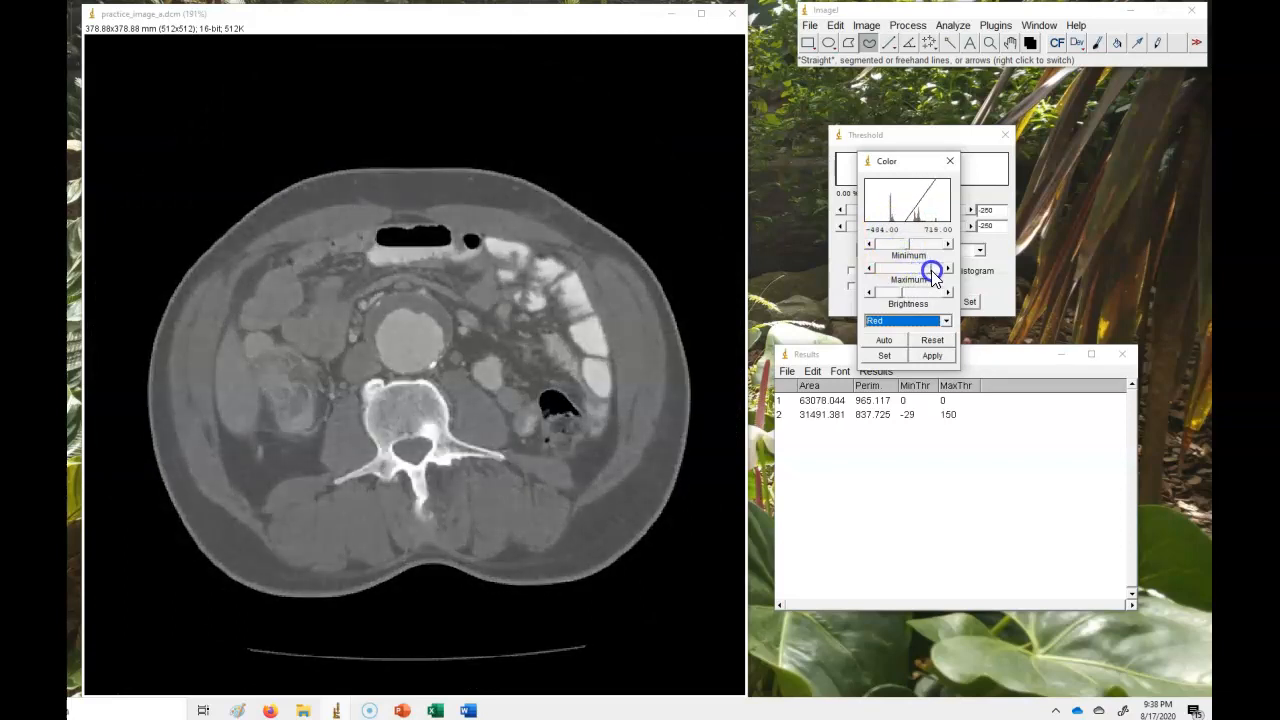
left_click(948, 165)
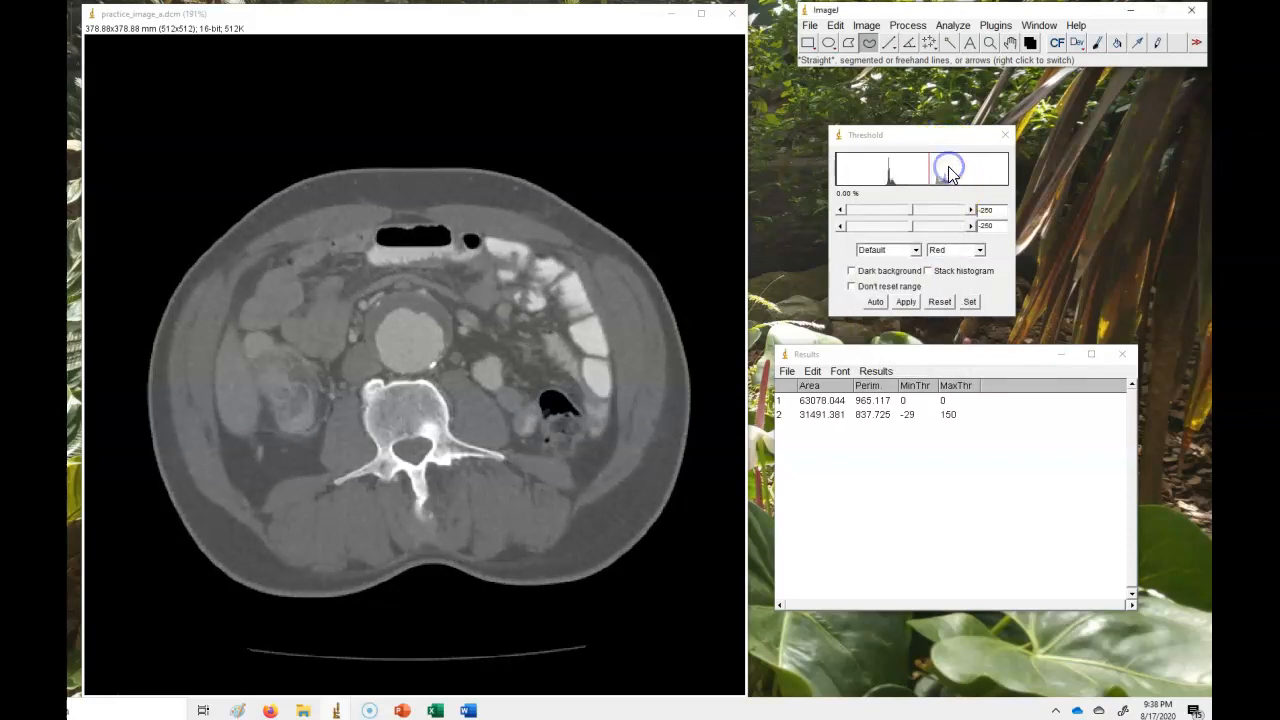
Trace the inner abdominal musculature outline freehand around the abdominal cavity and vertebra.
mouse_move(240, 287)
left_mouse_down()
mouse_move(291, 245)
mouse_move(403, 217)
mouse_move(557, 254)
mouse_move(619, 382)
mouse_move(603, 471)
mouse_move(588, 482)
mouse_move(571, 460)
mouse_move(511, 450)
mouse_move(481, 386)
mouse_move(460, 373)
mouse_move(351, 393)
mouse_move(321, 437)
mouse_move(326, 470)
mouse_move(249, 501)
mouse_move(215, 444)
mouse_move(226, 320)
mouse_move(245, 292)
left_mouse_up()
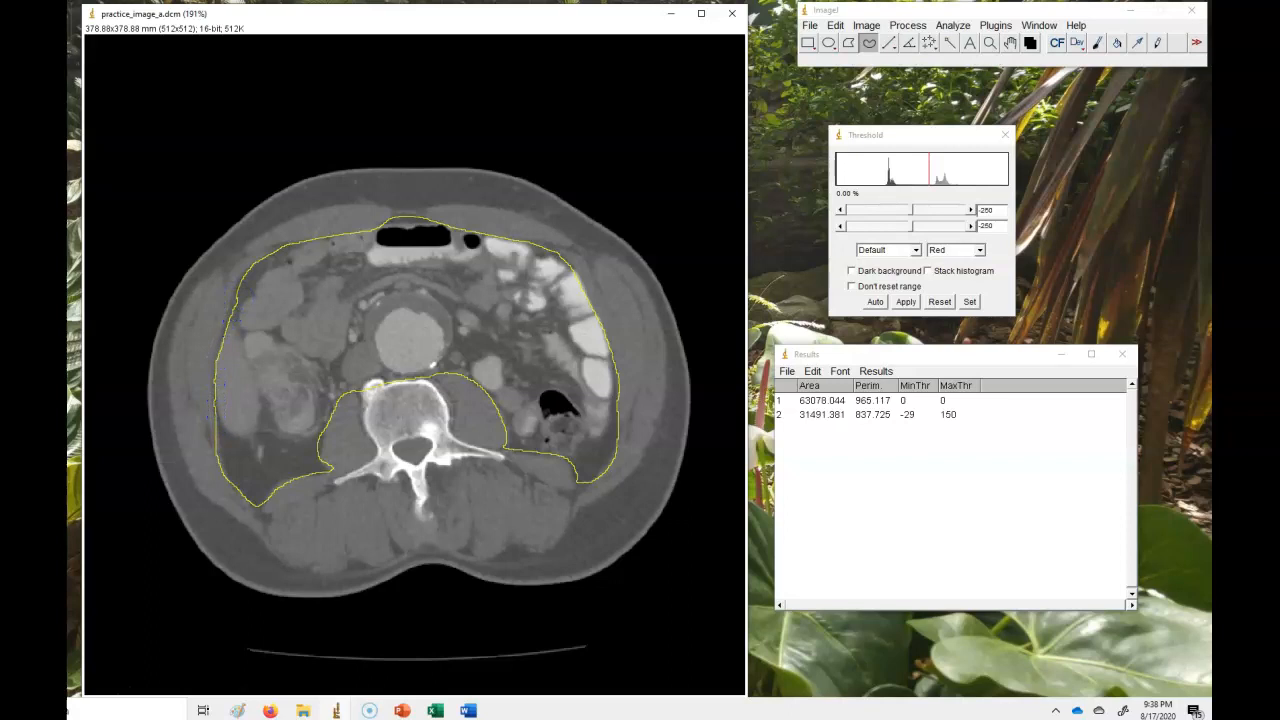
Set the threshold levels back to a lower value of -29 and an upper value of 150.
left_click(970, 301)
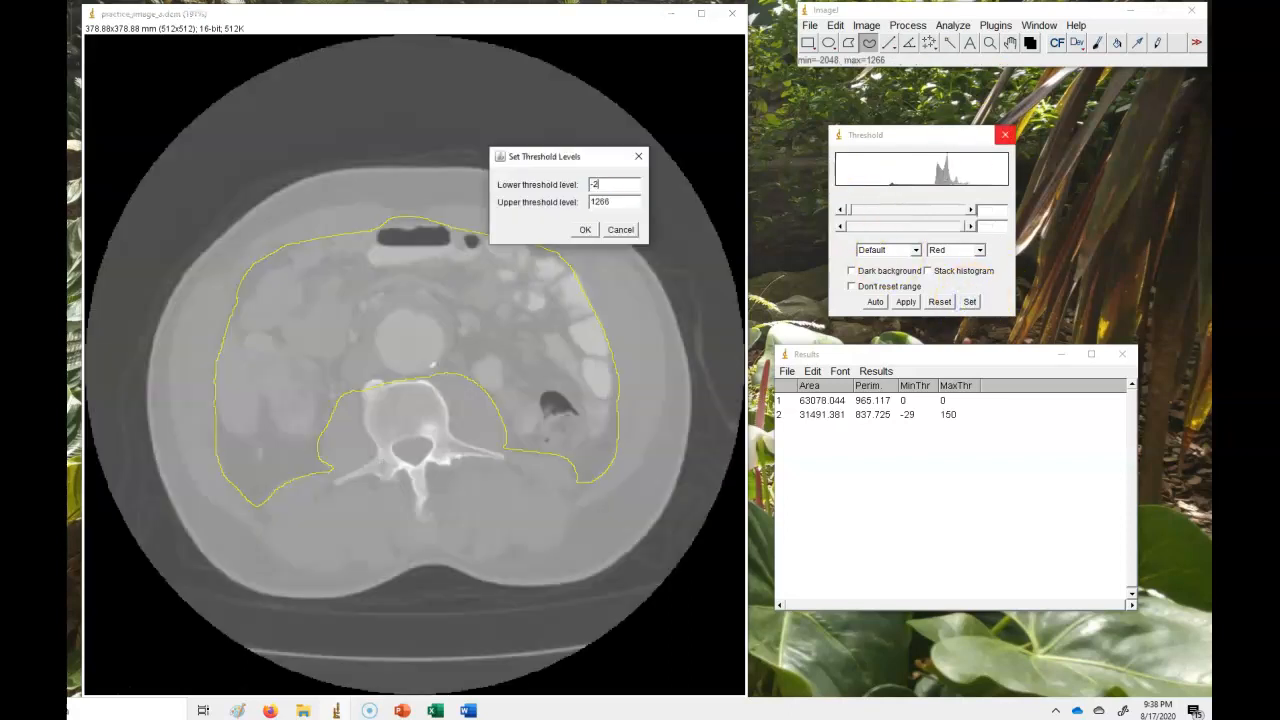
double_click(624, 205)
left_click(585, 230)
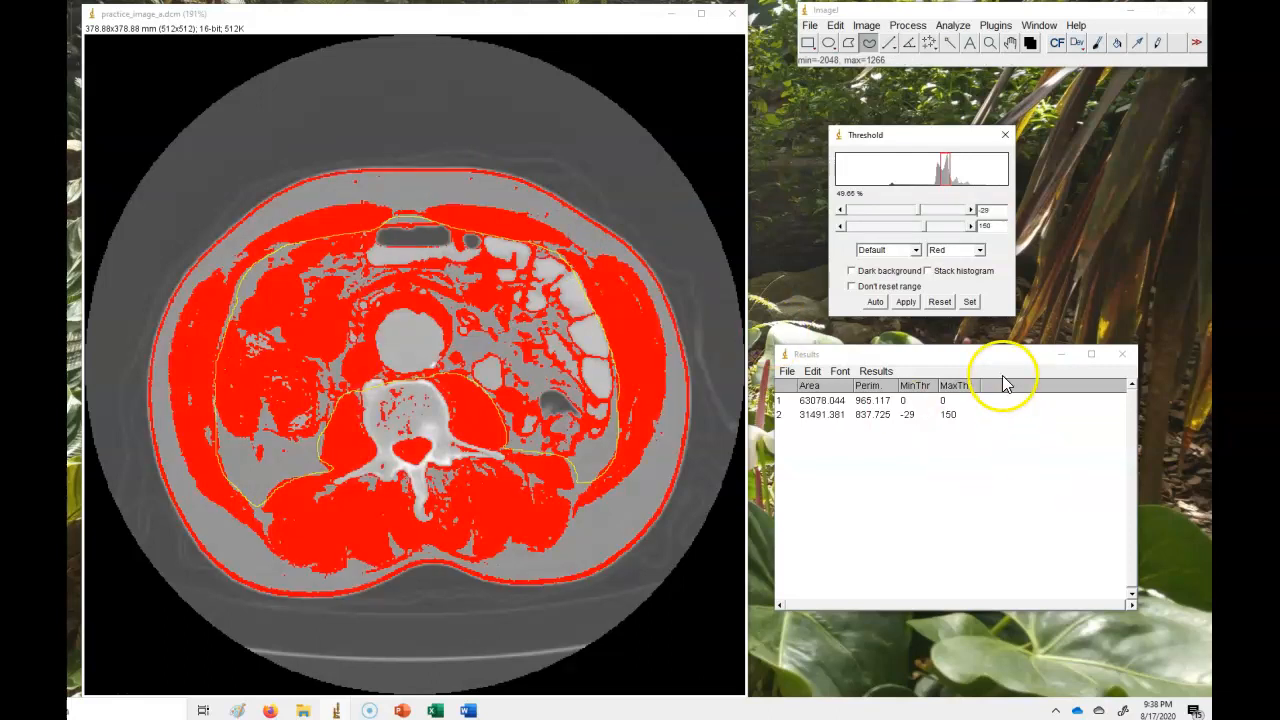
Measure the inner abdominal outline region, then deselect it.
left_click(950, 25)
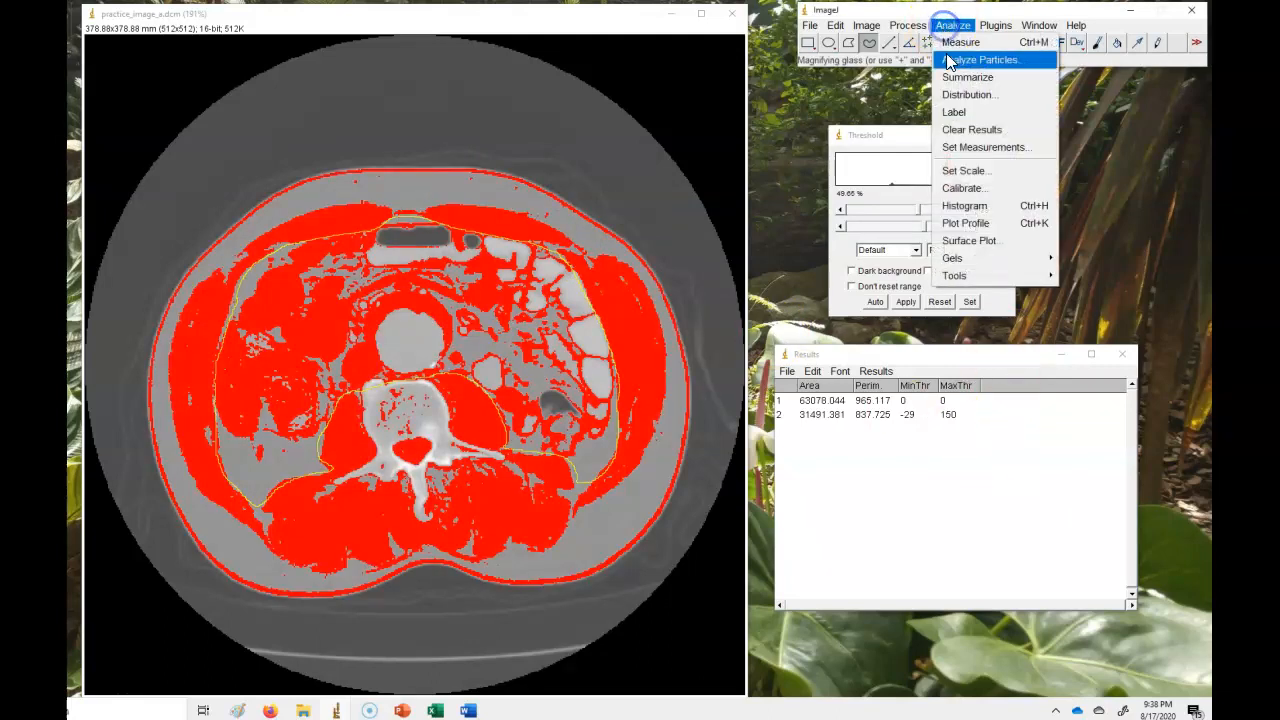
left_click(948, 46)
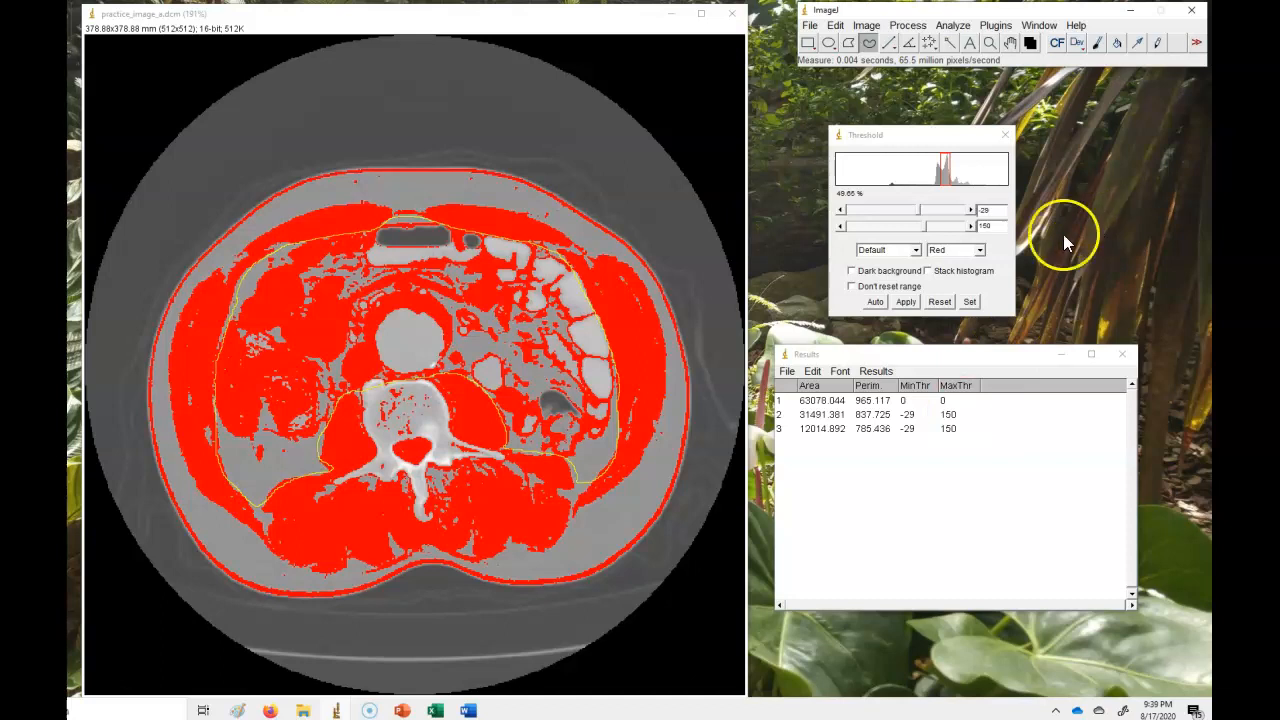
left_click(545, 245)
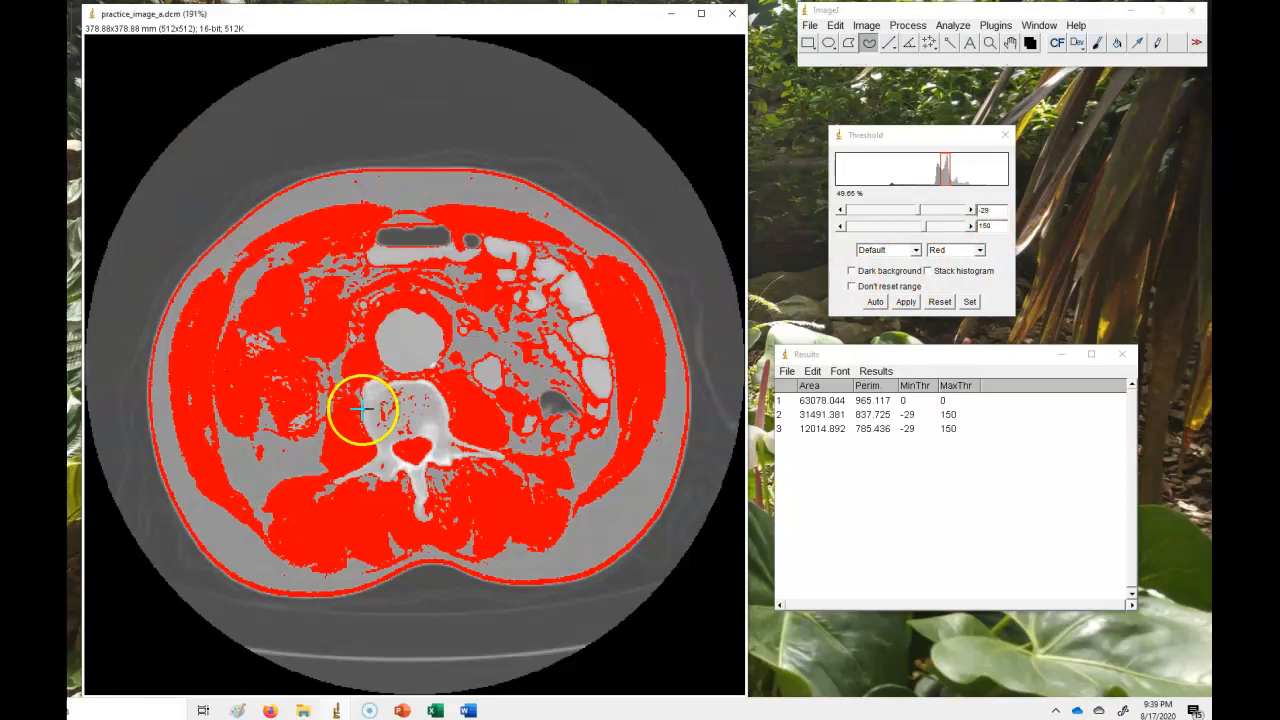
Outline the vertebral body perimeter and measure the enclosed region.
mouse_move(363, 413)
left_mouse_down()
mouse_move(375, 382)
mouse_move(429, 379)
mouse_move(462, 440)
mouse_move(510, 452)
mouse_move(429, 475)
mouse_move(433, 517)
left_mouse_up()
right_click(417, 515)
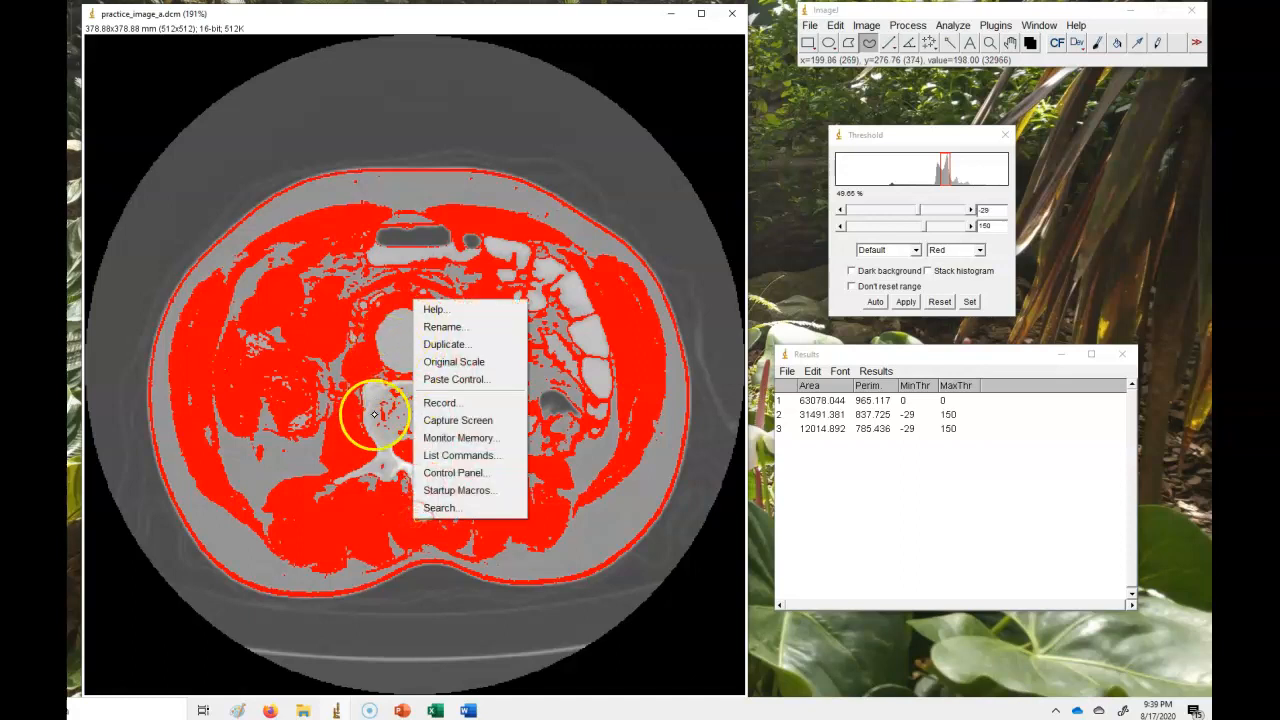
left_click(373, 411)
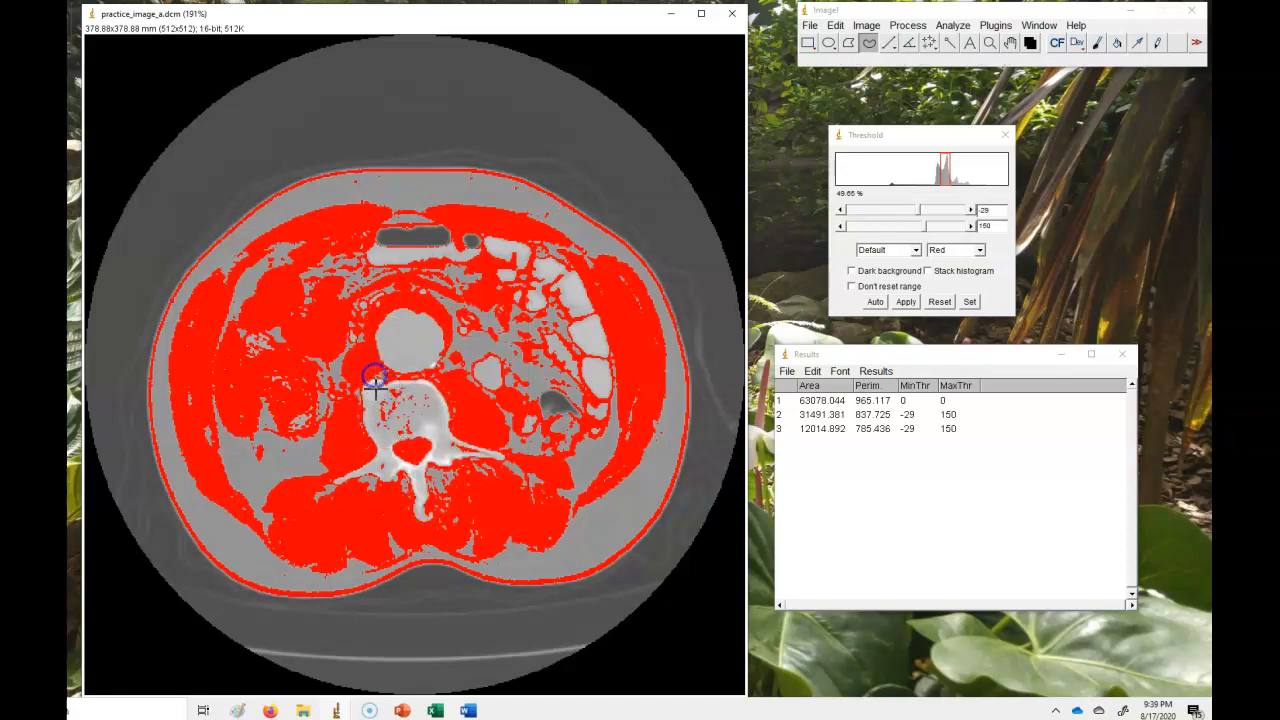
mouse_move(384, 384)
left_mouse_down()
mouse_move(428, 380)
mouse_move(460, 438)
mouse_move(505, 458)
mouse_move(446, 464)
mouse_move(432, 506)
mouse_move(416, 508)
mouse_move(397, 477)
mouse_move(322, 488)
mouse_move(380, 452)
mouse_move(362, 398)
mouse_move(377, 380)
left_mouse_up()
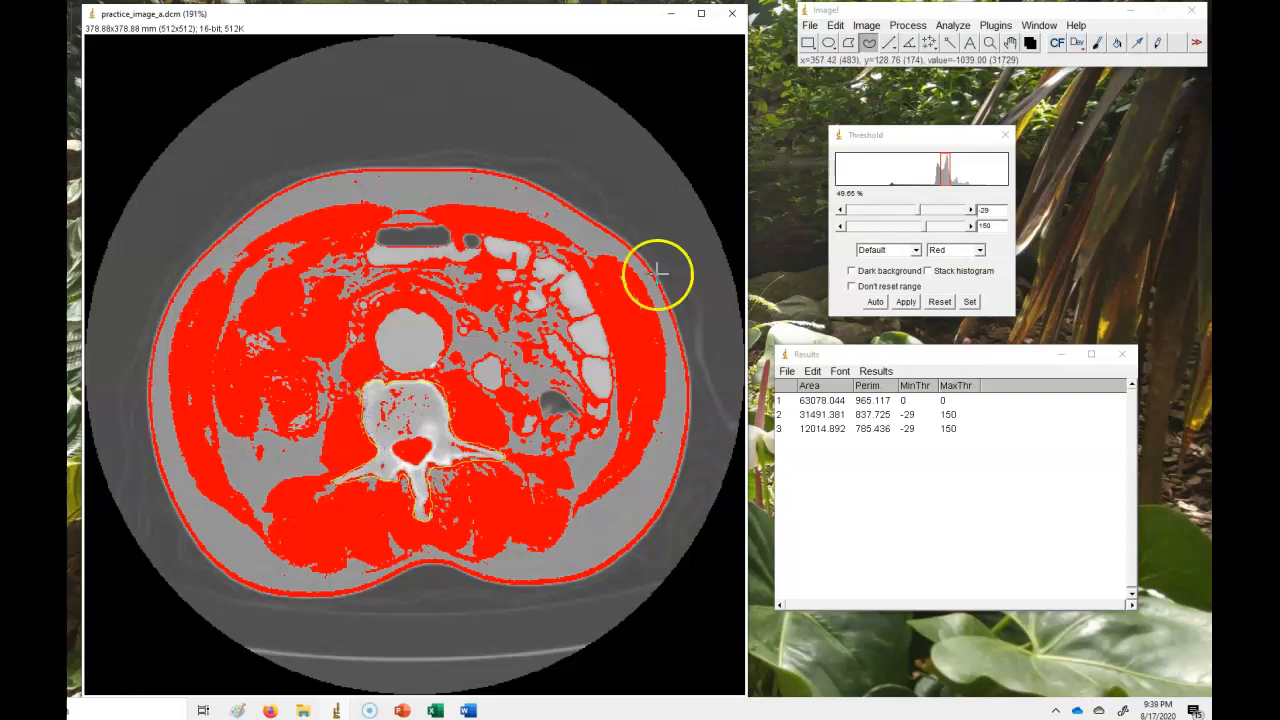
left_click(955, 26)
left_click(955, 40)
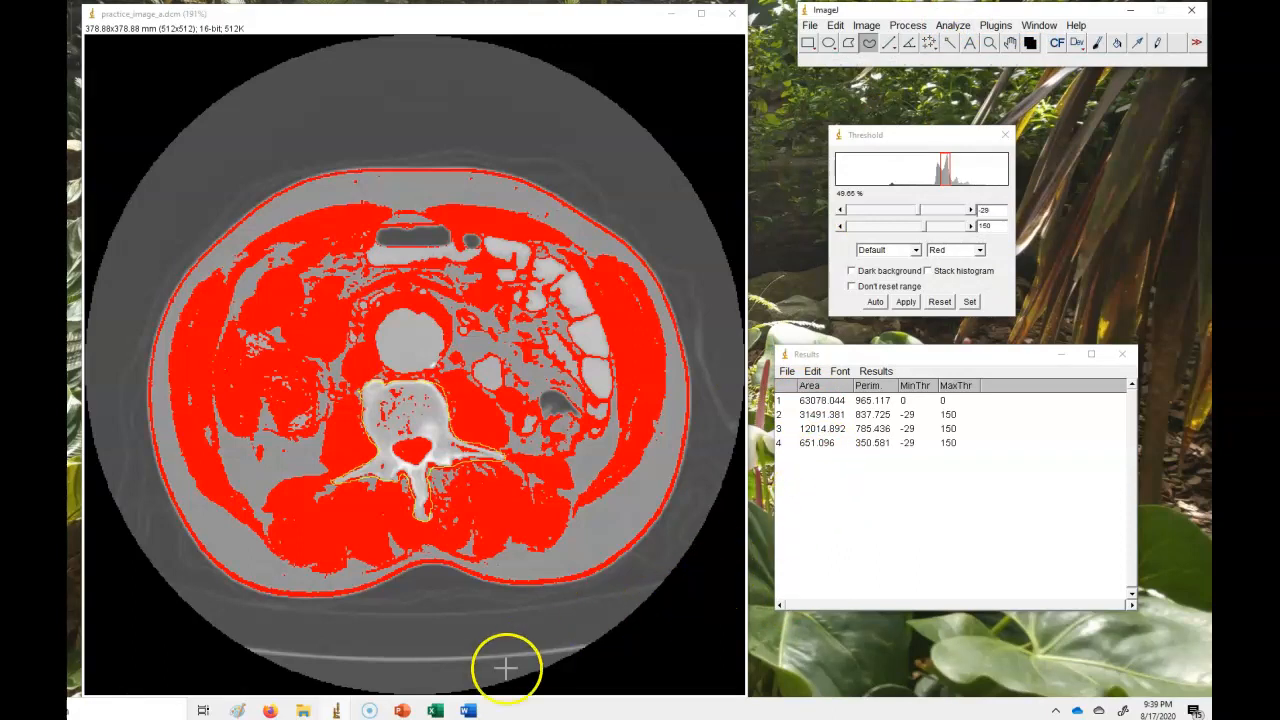
Switch to the Excel SMI spreadsheet and move the Results window beside it.
left_click(437, 710)
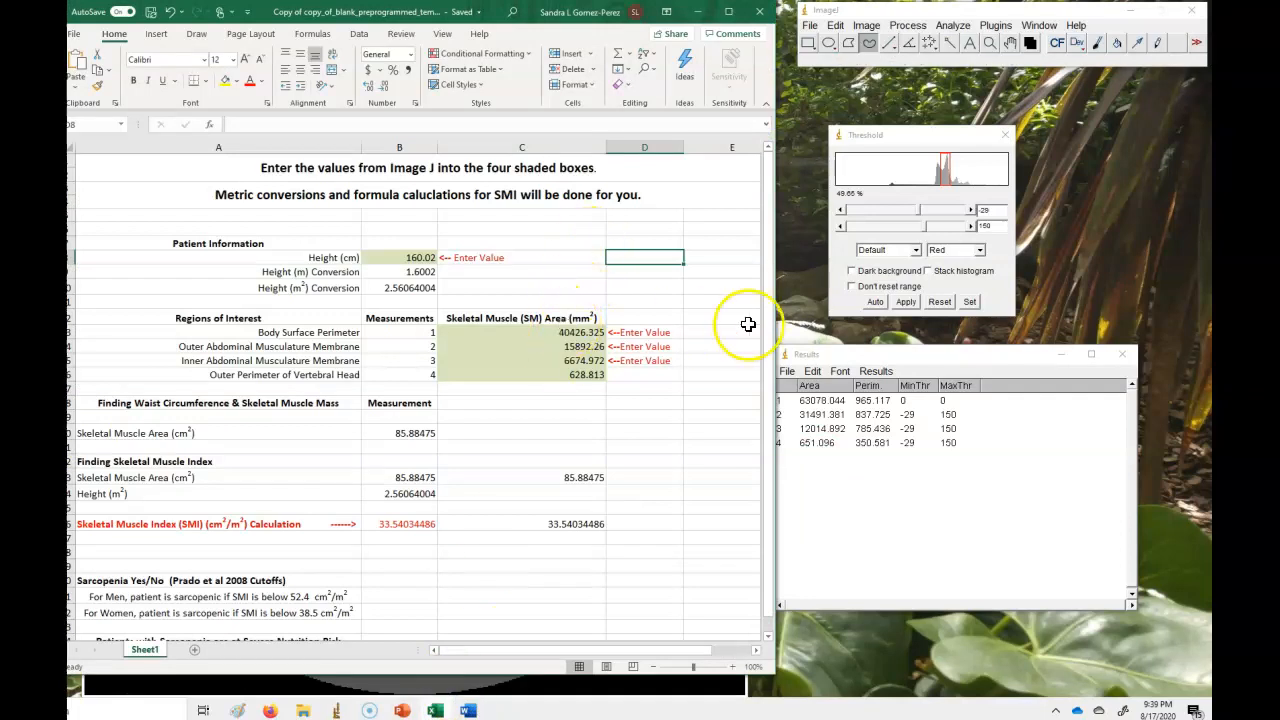
left_click_drag(869, 354, 898, 351)
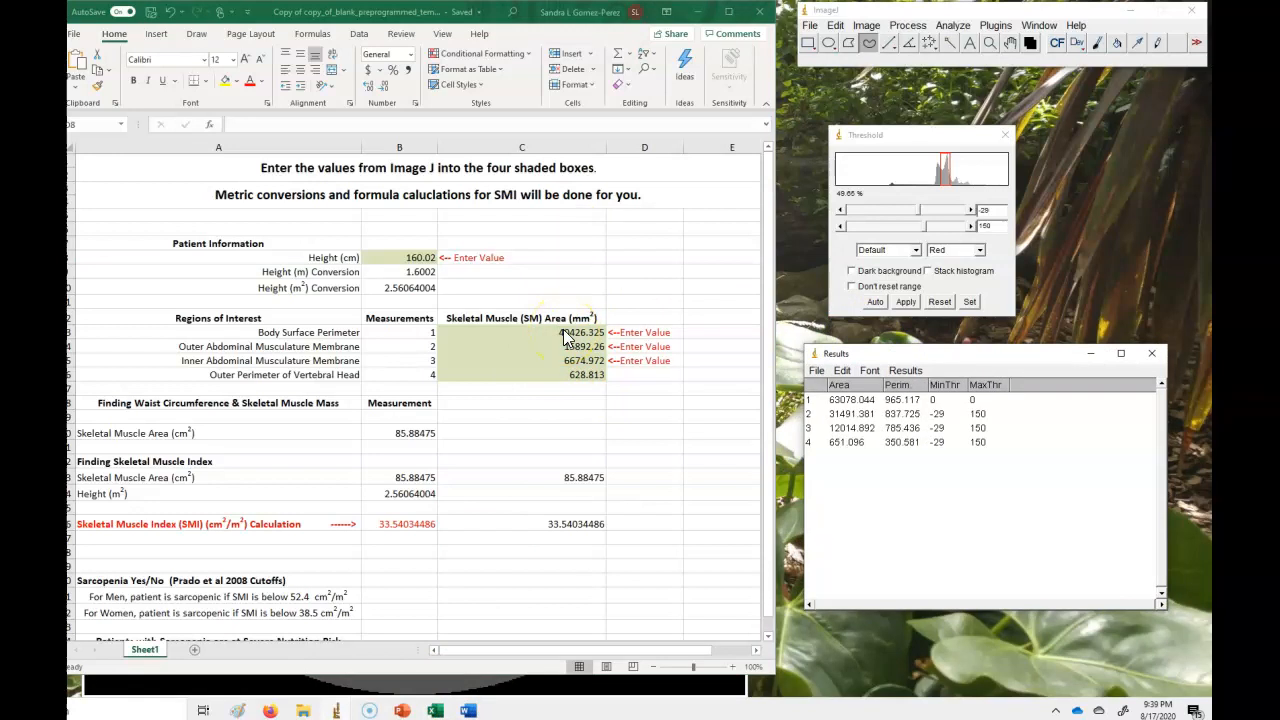
left_click(590, 422)
Enter the areas 63078.044, 31491.381, 12014.892 and 651.096 into the four shaded skeletal muscle area cells.
left_click(575, 335)
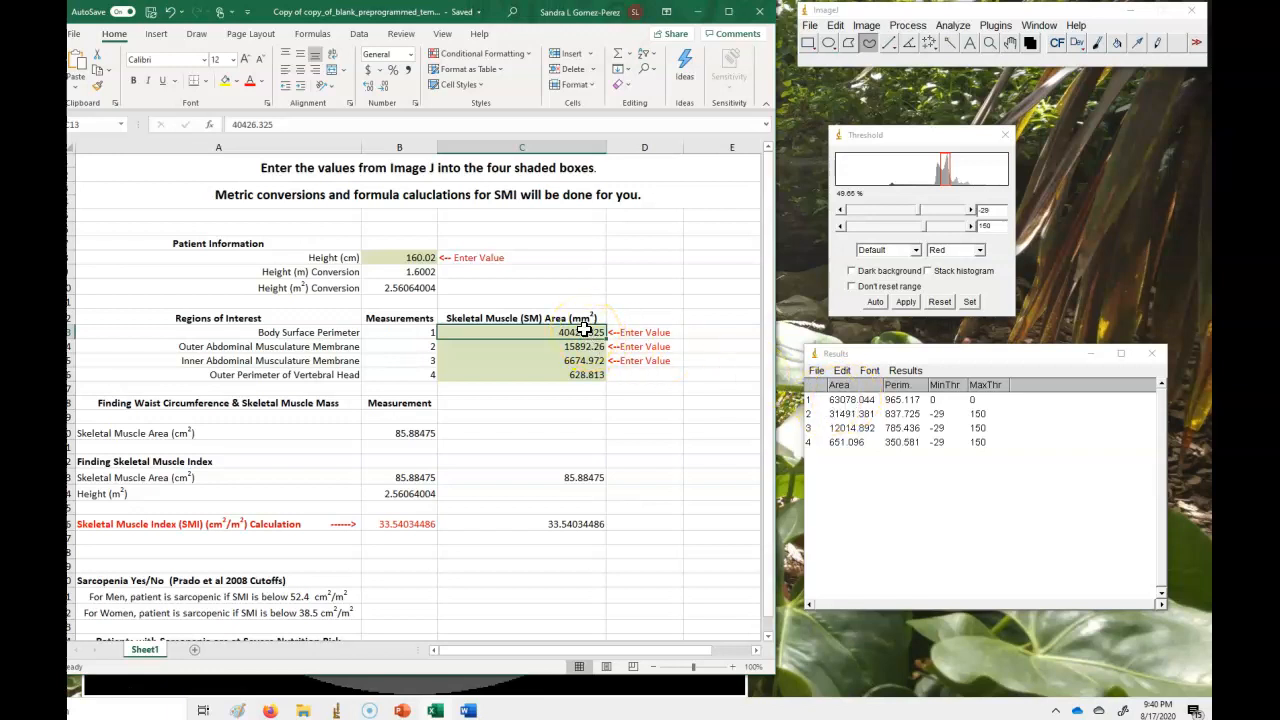
type("63078.044")
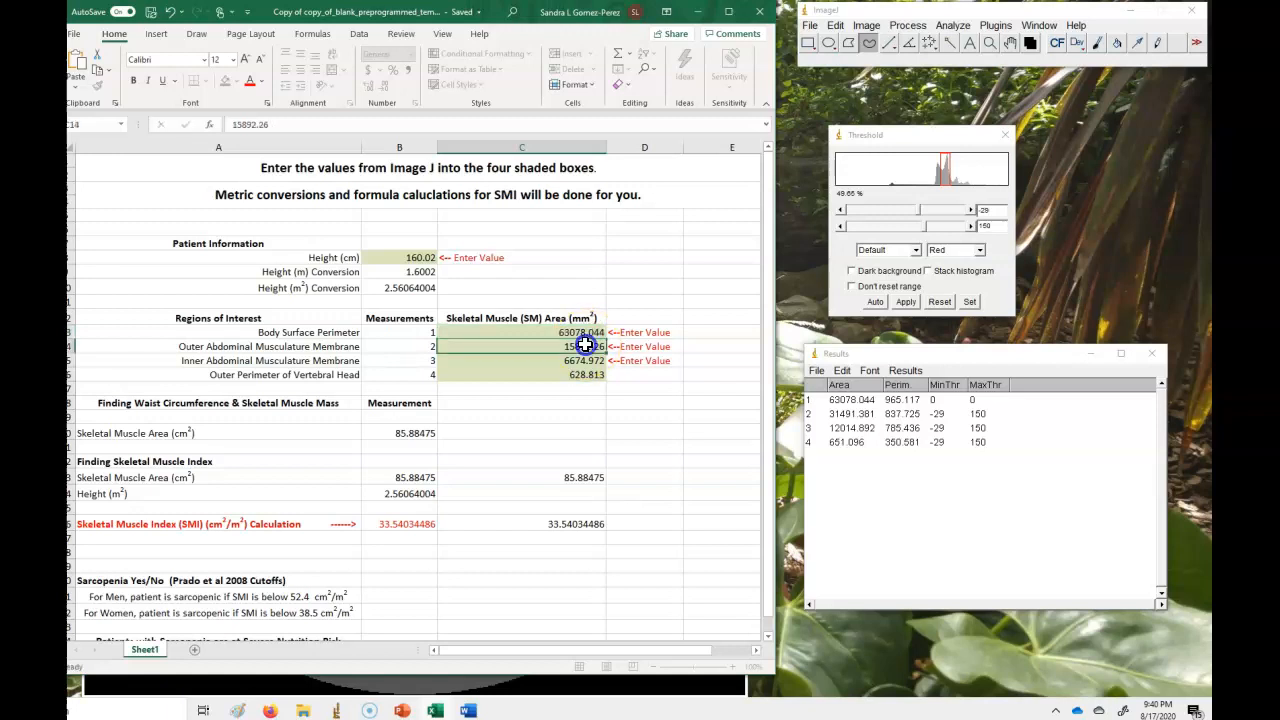
left_click(585, 346)
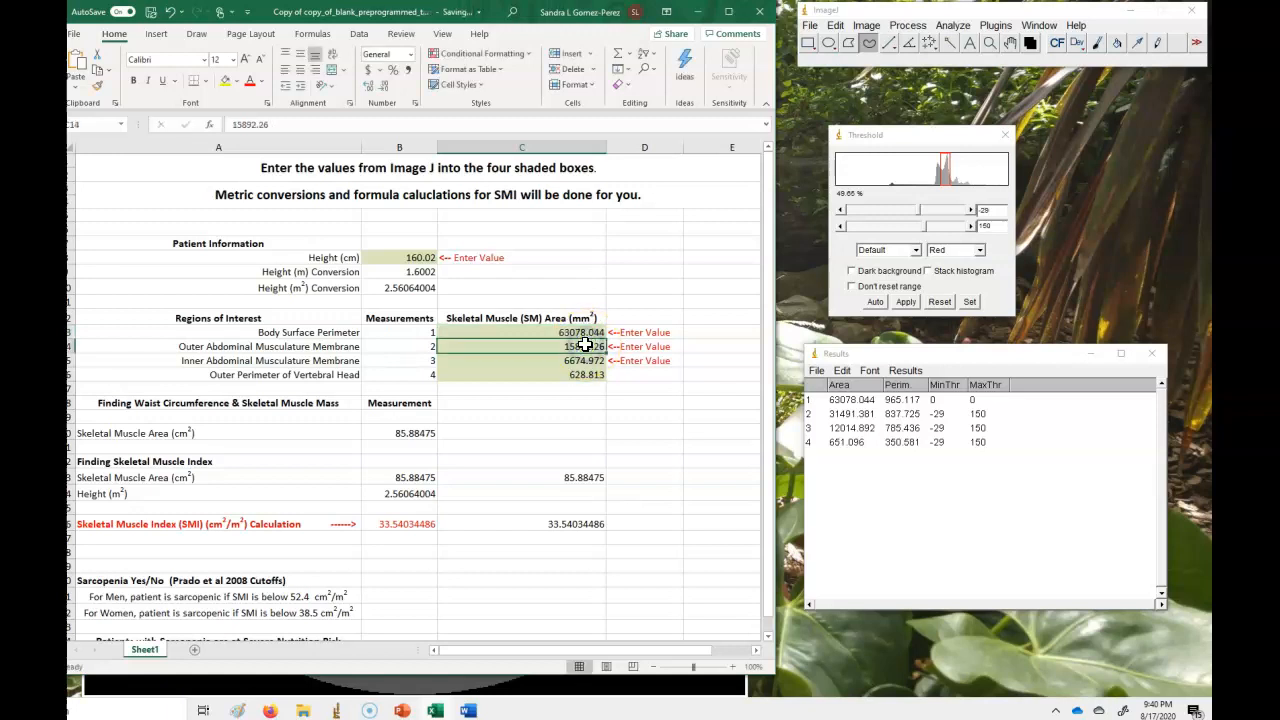
type("31491.381")
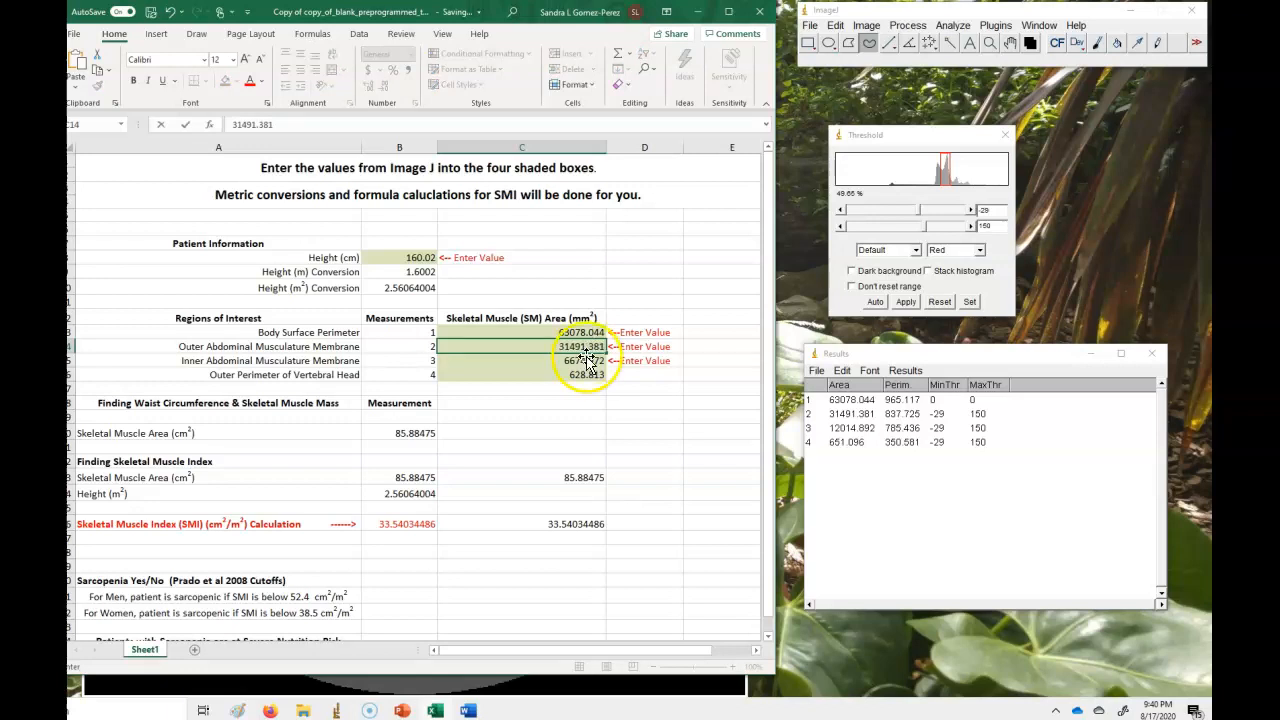
left_click(590, 360)
type("12014.892")
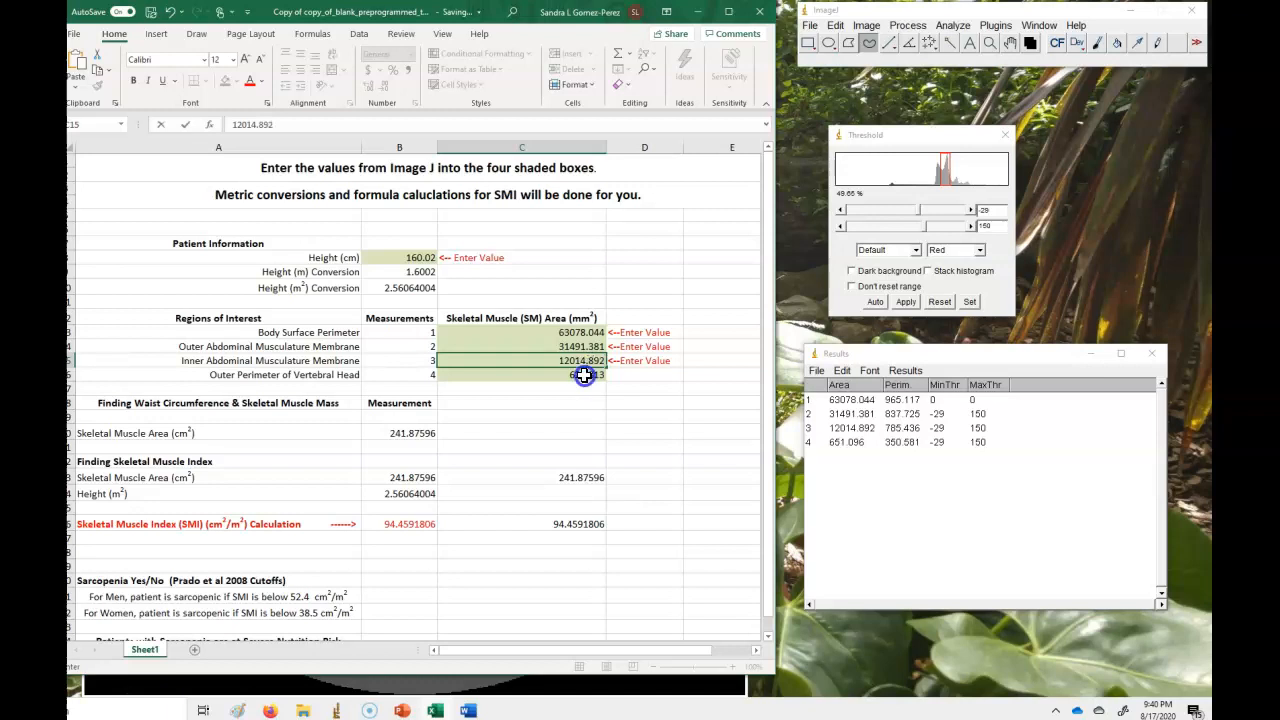
left_click(584, 375)
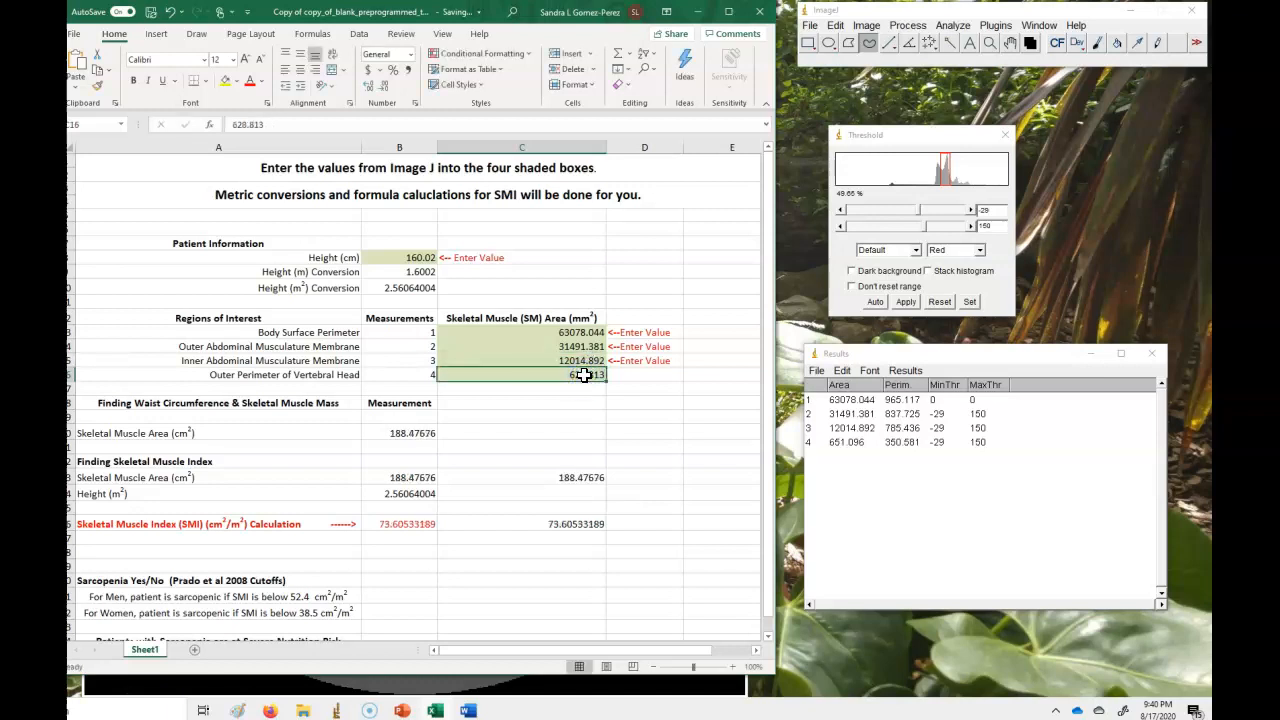
type("651.096")
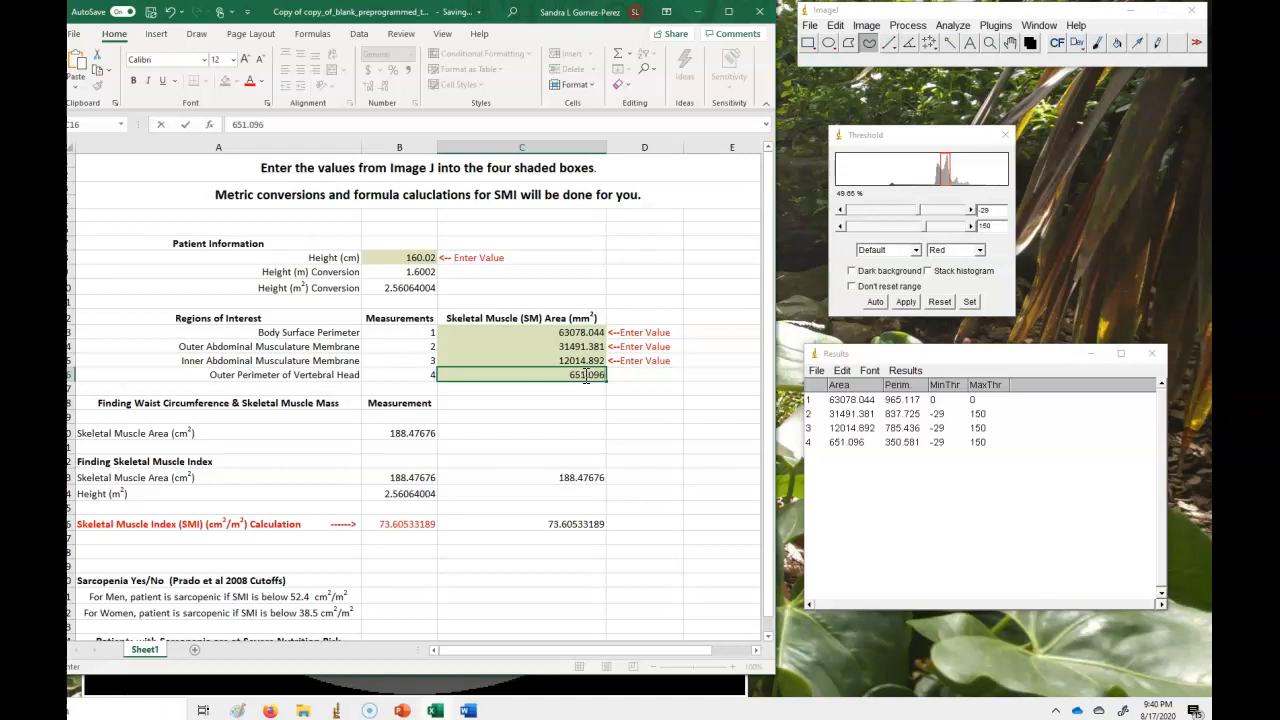
left_click(583, 391)
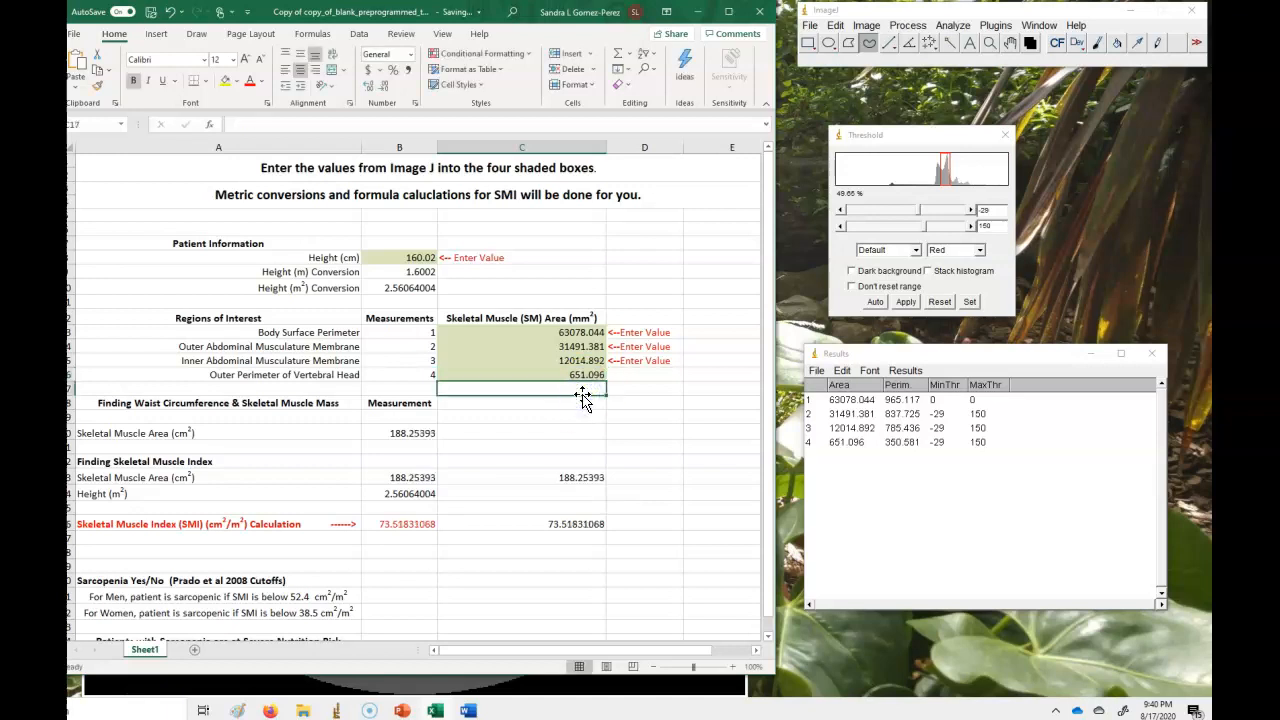
Examine the height cell and the calculated skeletal muscle area, SMI and sarcopenia cutoff cells.
left_click(412, 257)
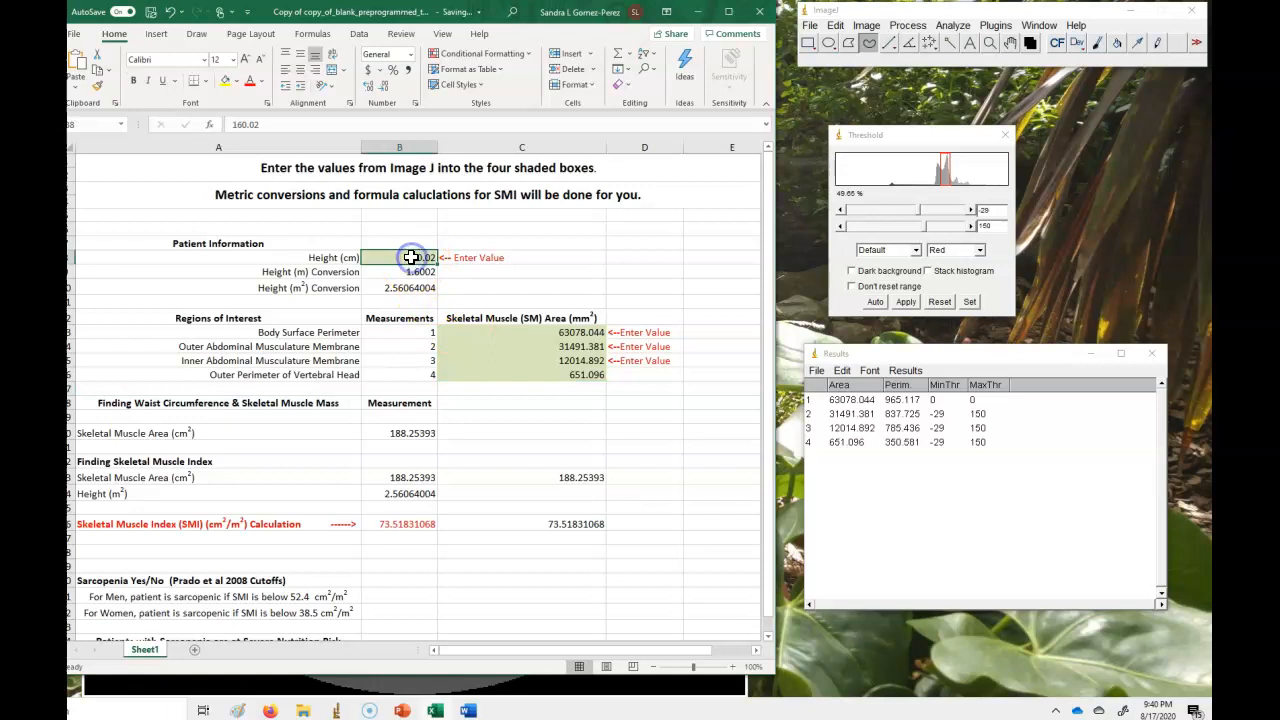
left_click(434, 258)
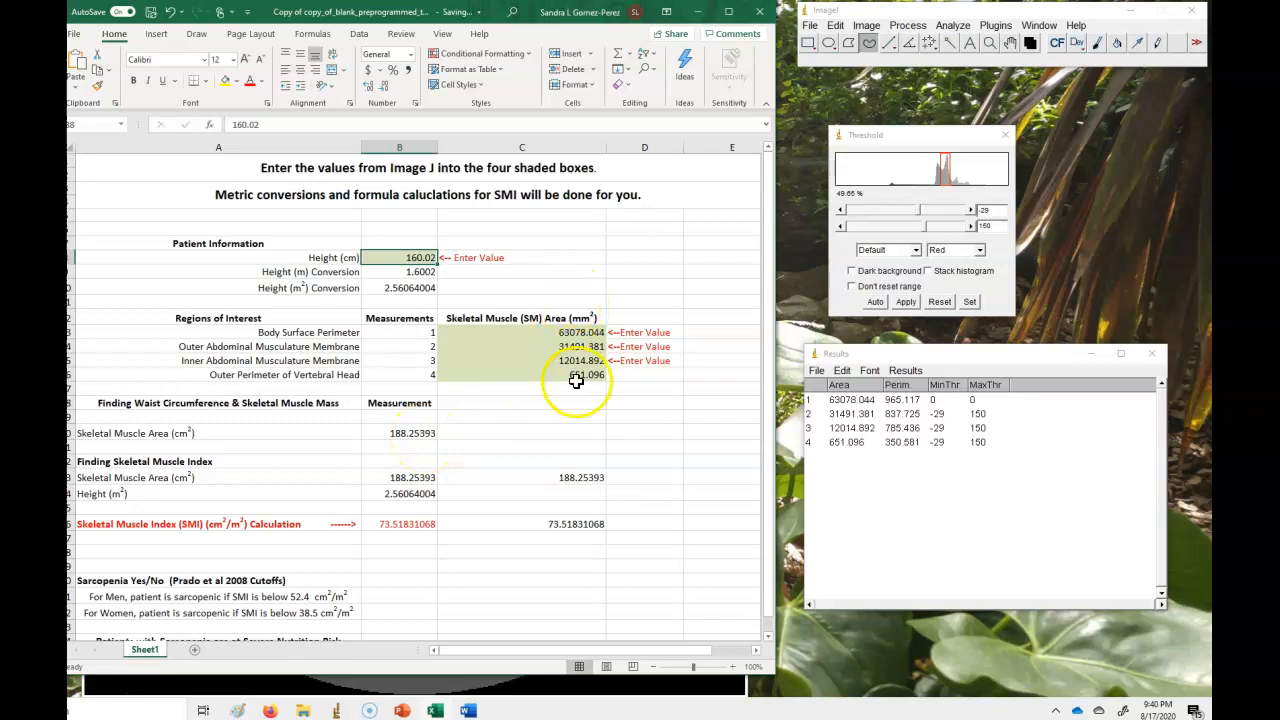
left_click(418, 433)
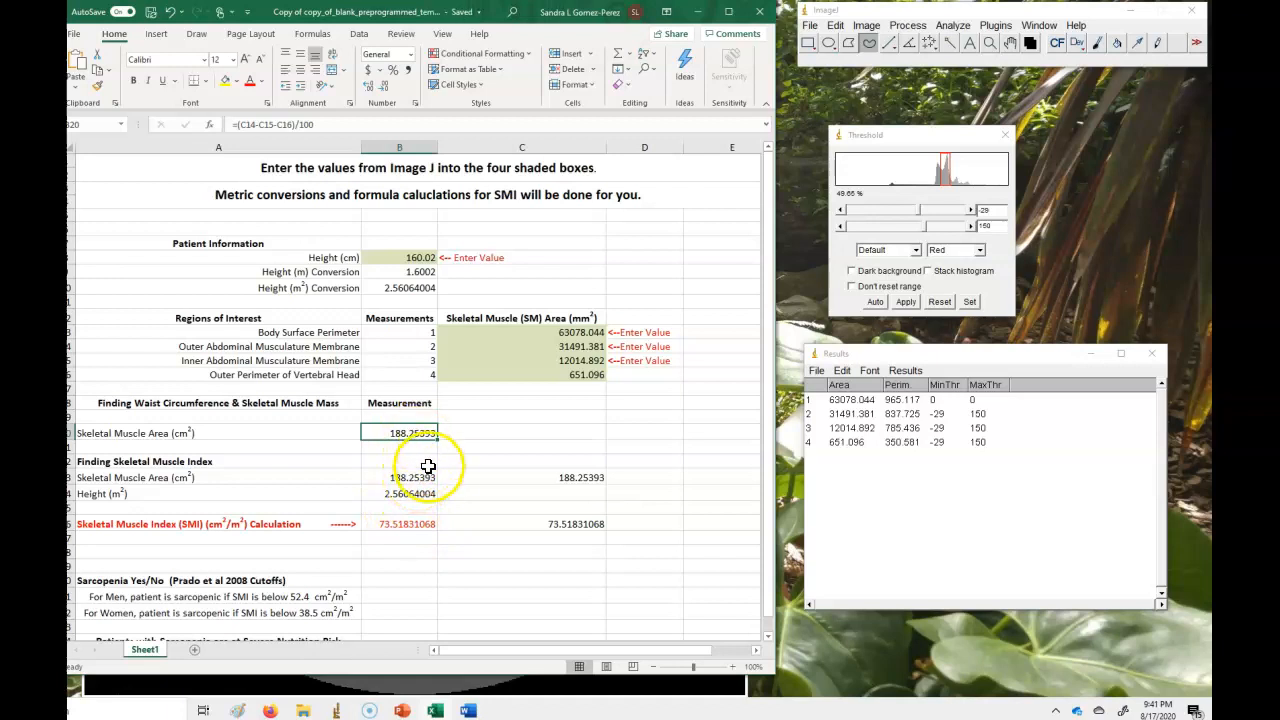
left_click(425, 525)
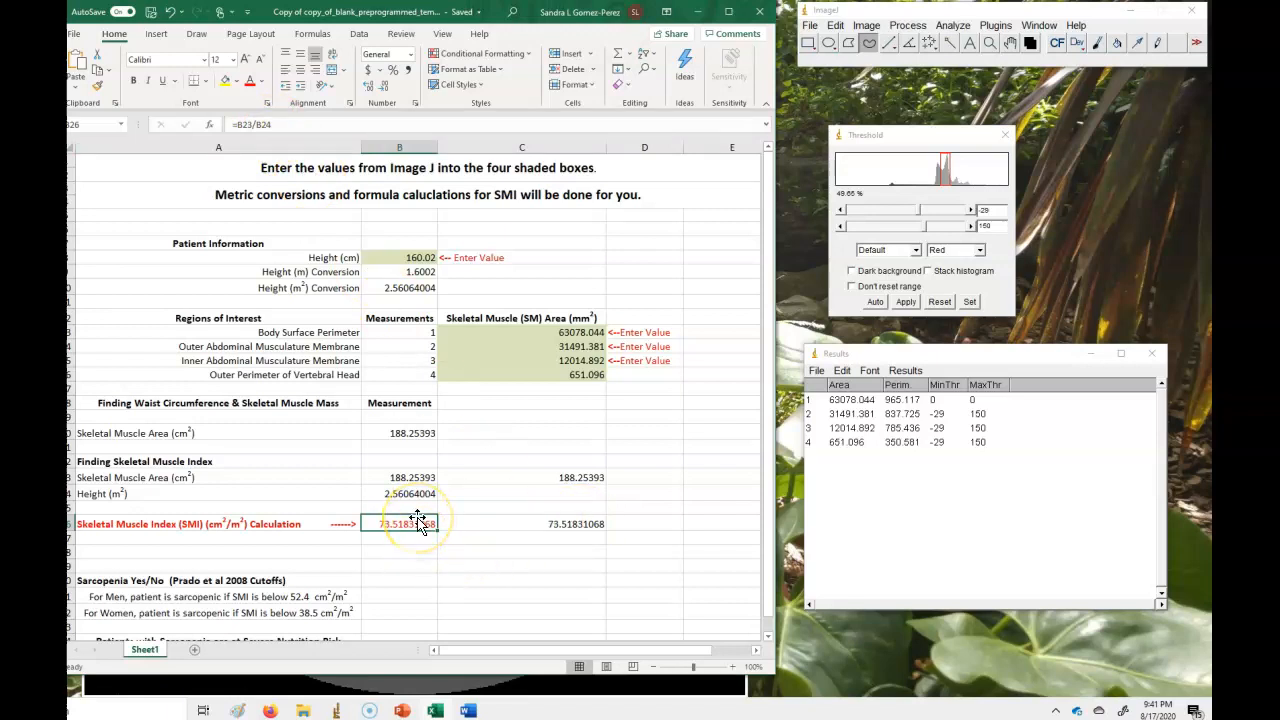
left_click(408, 597)
left_click(409, 610)
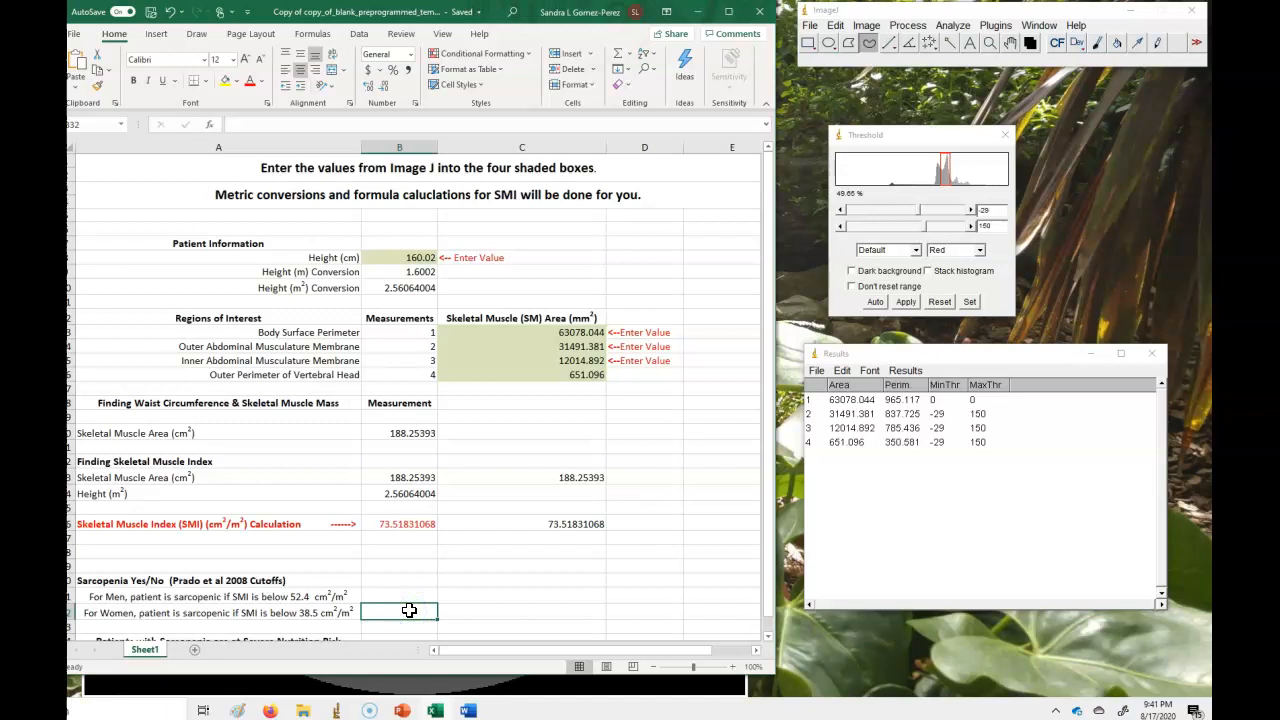
Set the patient height to 165 cm.
left_click(400, 257)
type("1")
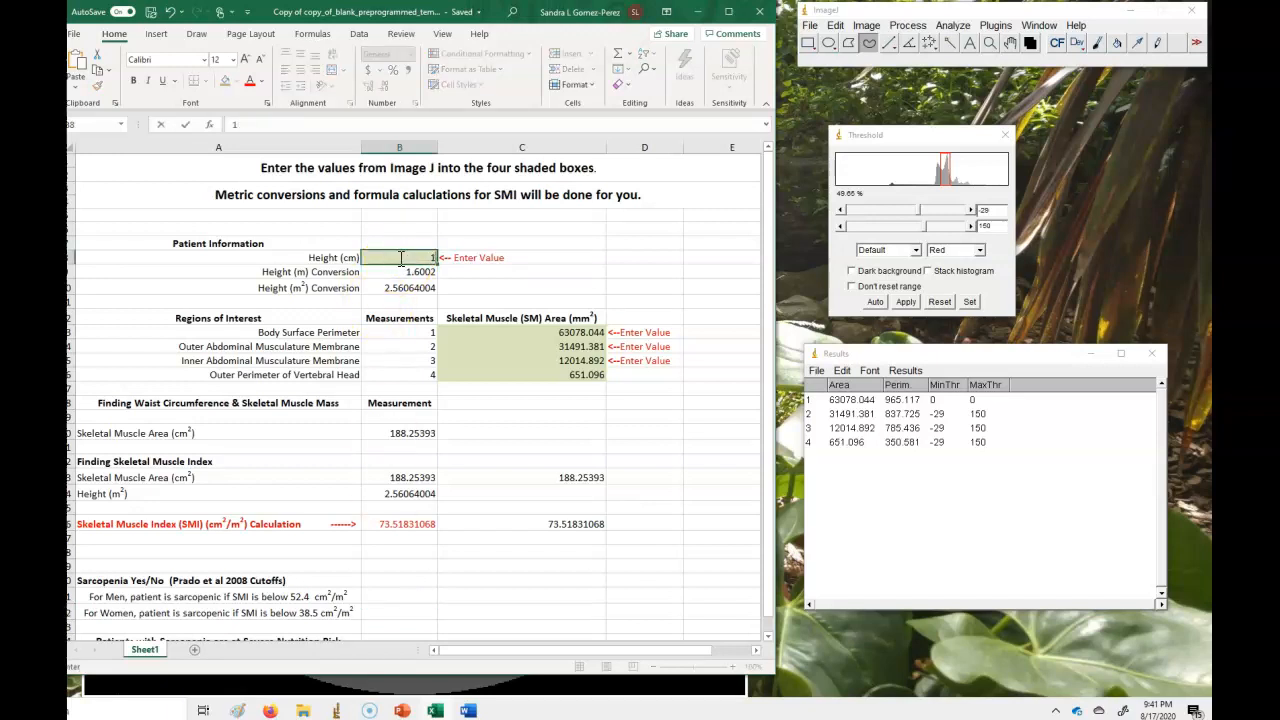
type("65")
key("Return")
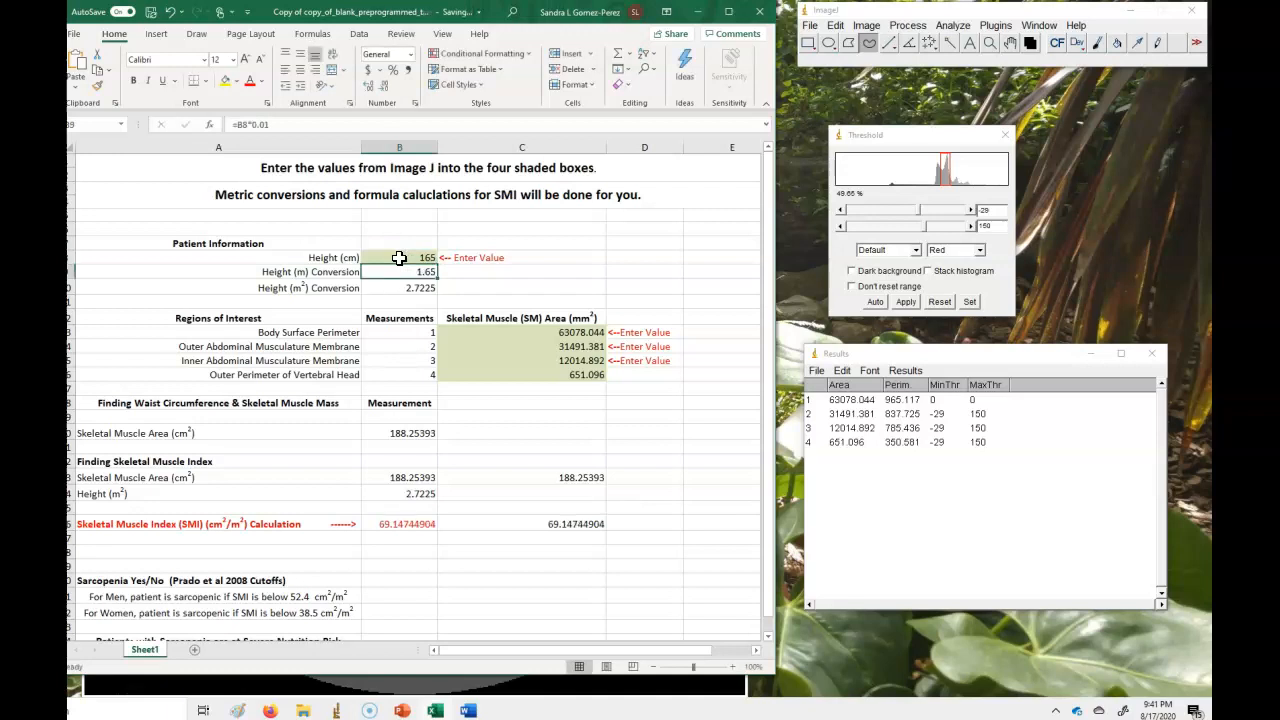
left_click(408, 522)
Change the patient height to 169 cm.
left_click(428, 252)
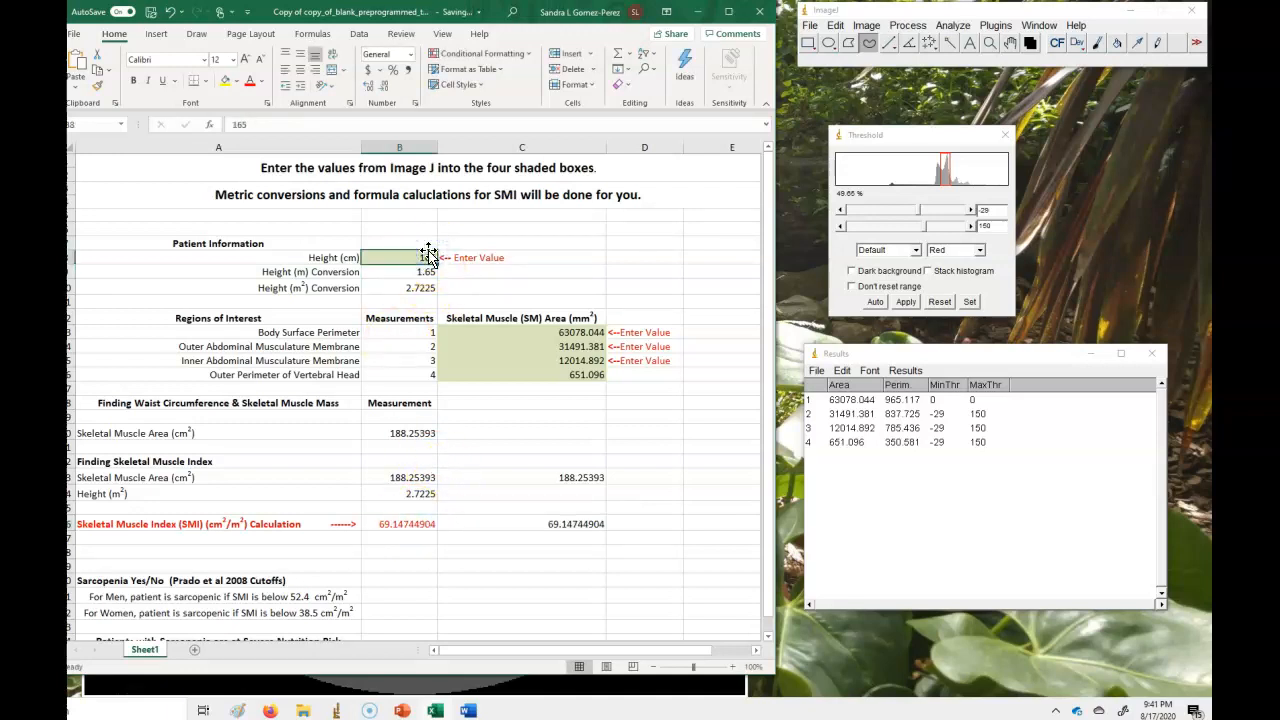
type("16")
left_click(481, 540)
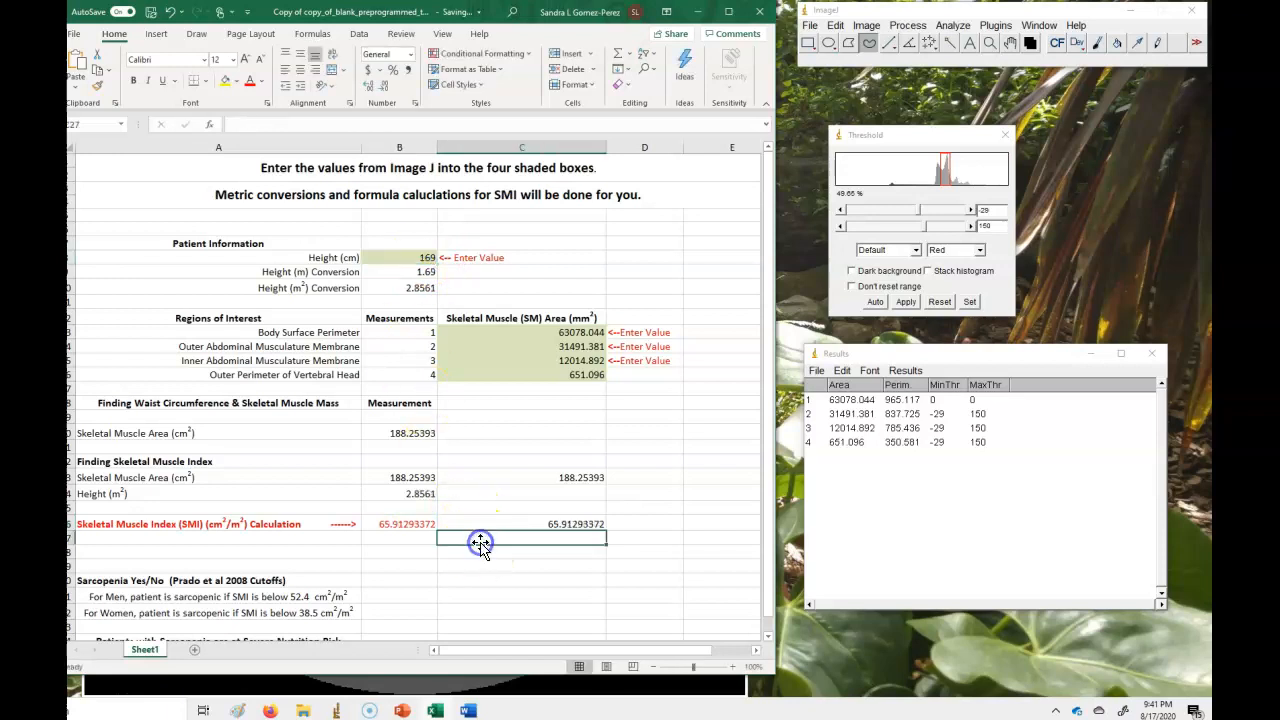
Change the patient height to 160 cm.
left_click(426, 253)
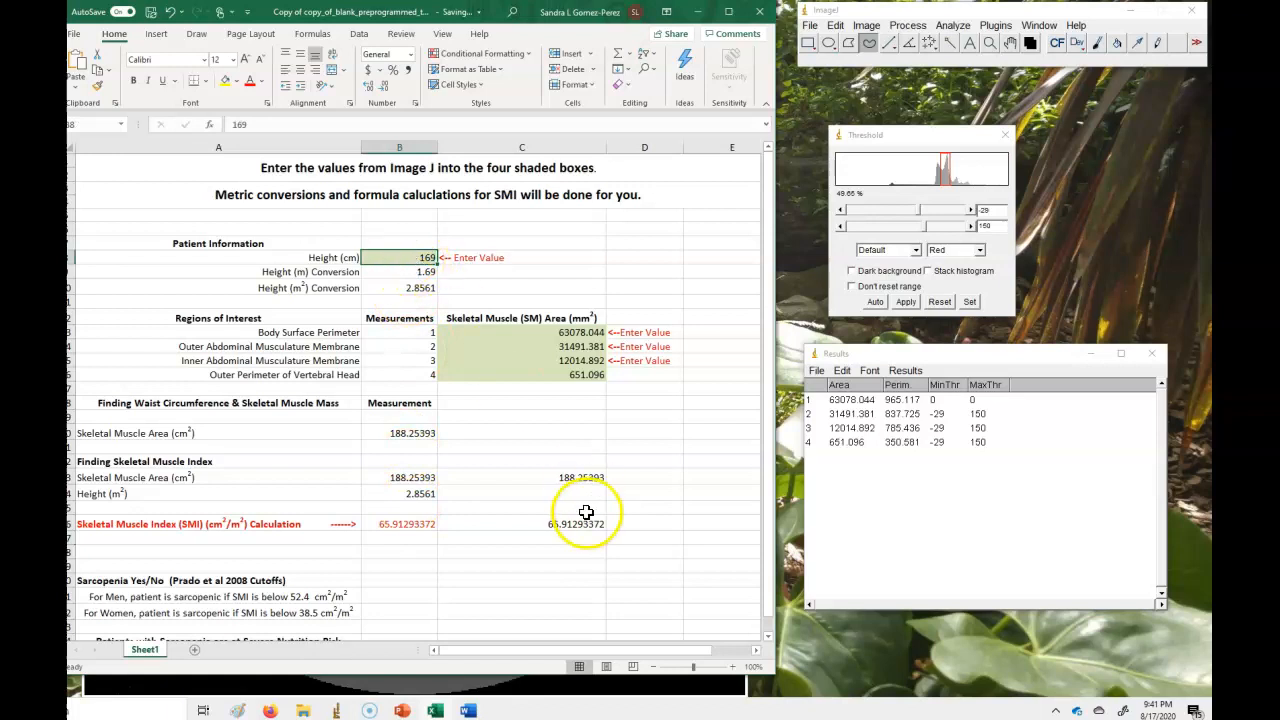
left_click(418, 256)
type("160")
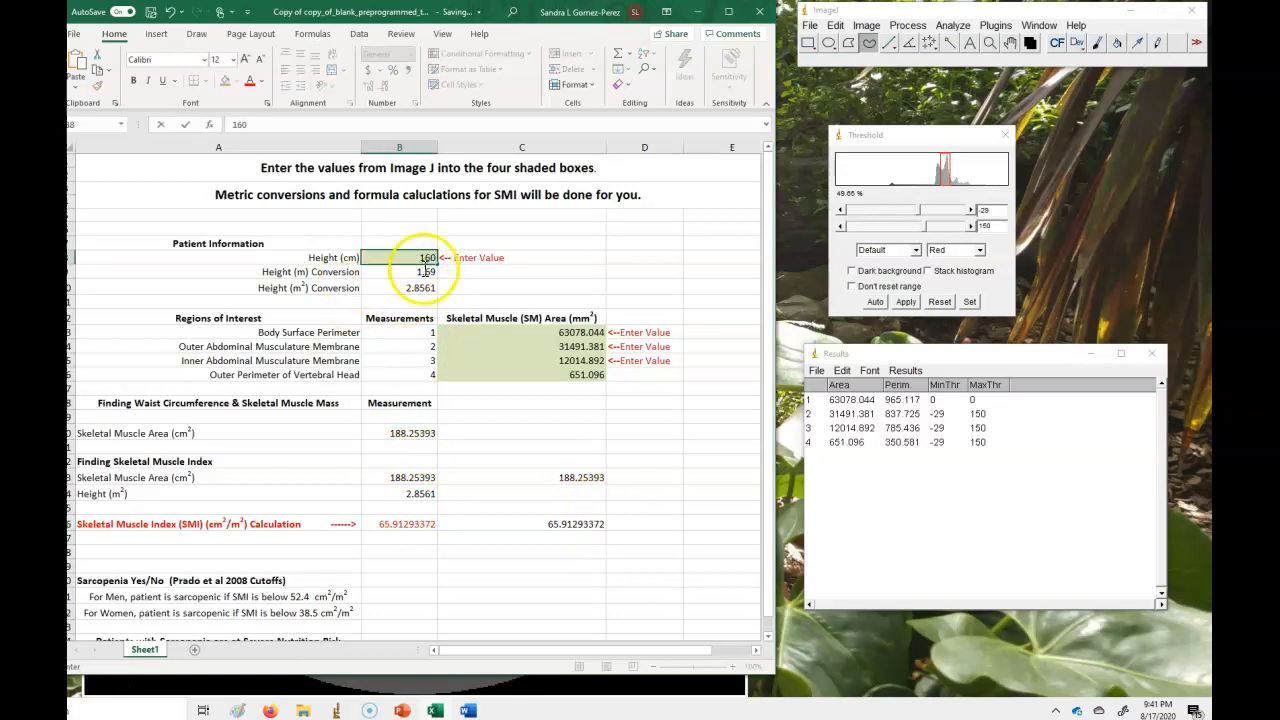
left_click(528, 537)
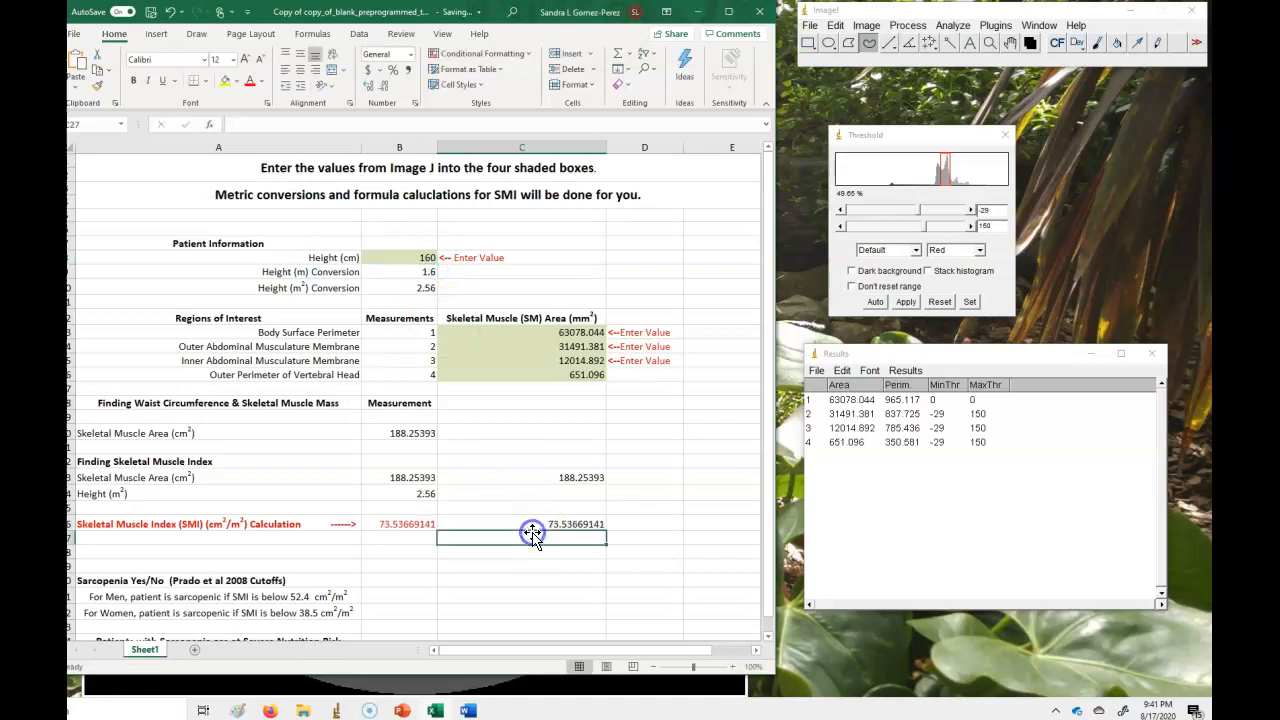
Examine the formula in the skeletal muscle index calculation cell, cancelling an accidental cell move.
left_click(398, 562)
left_click(416, 255)
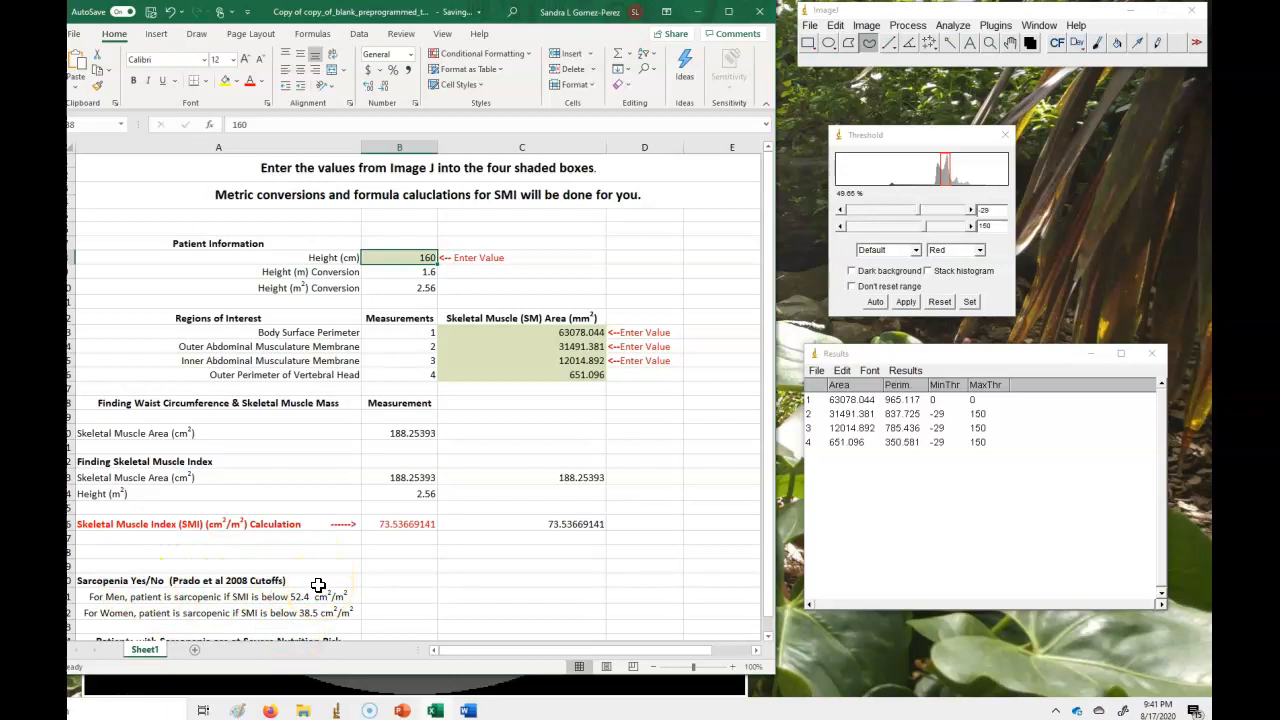
left_click(398, 524)
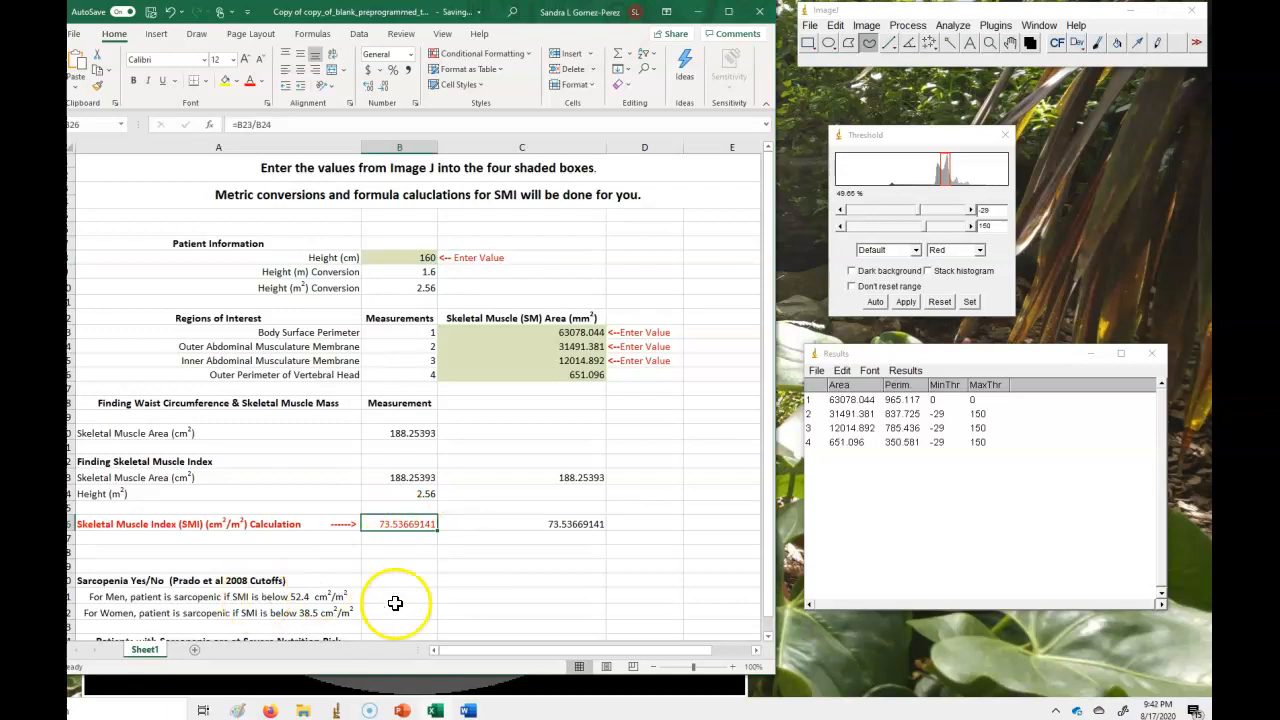
left_click_drag(405, 606, 415, 528)
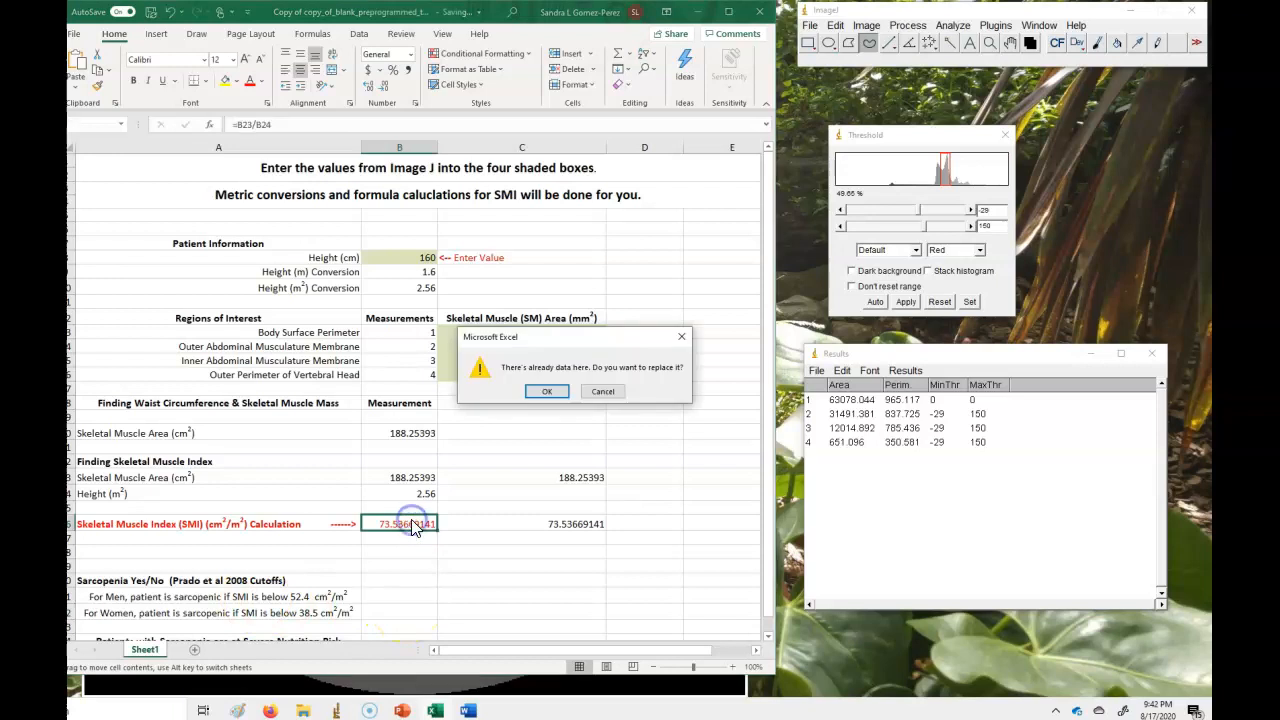
left_click(600, 393)
left_click(687, 420)
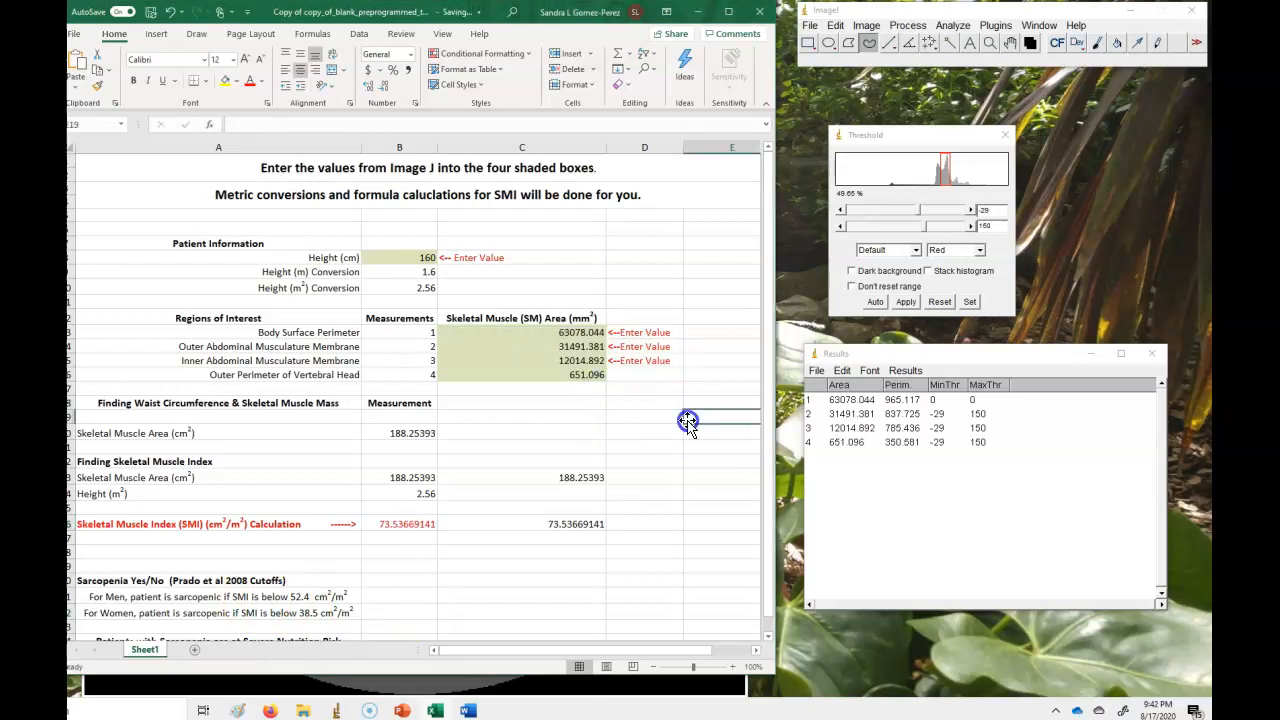
Minimize the spreadsheet and briefly review the Word summary-of-steps document before minimizing it.
left_click(698, 12)
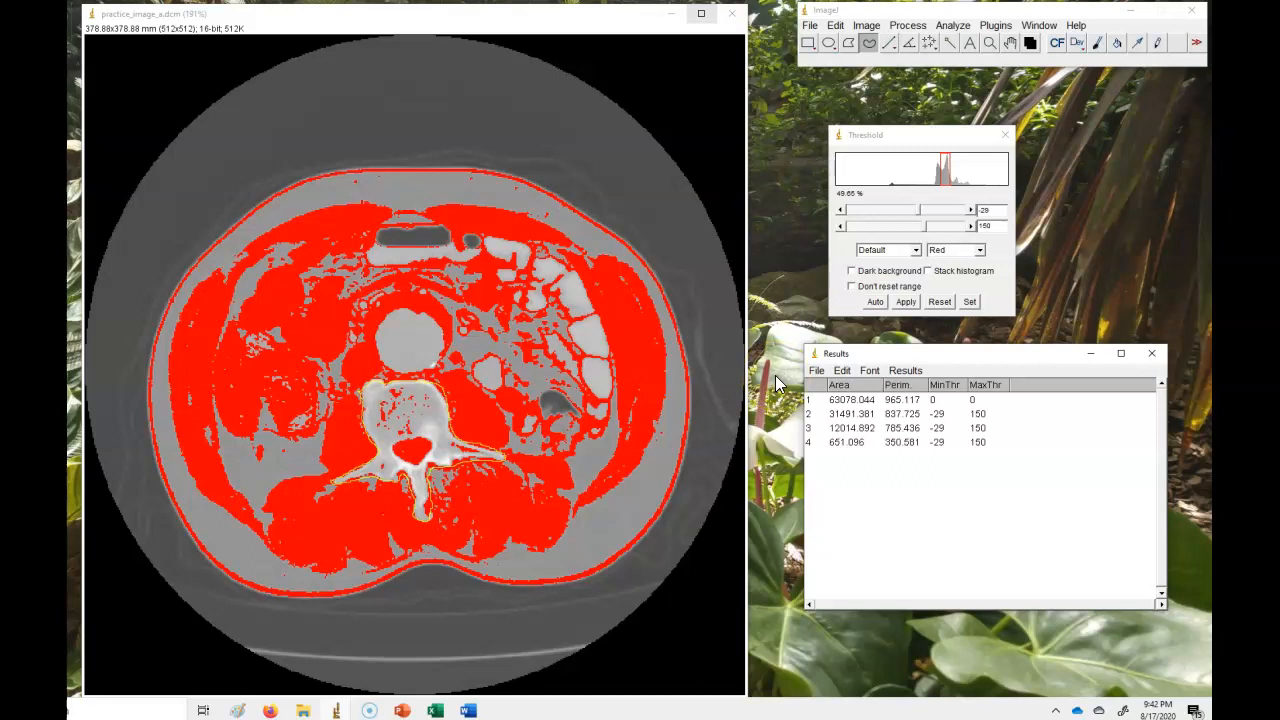
left_click(468, 709)
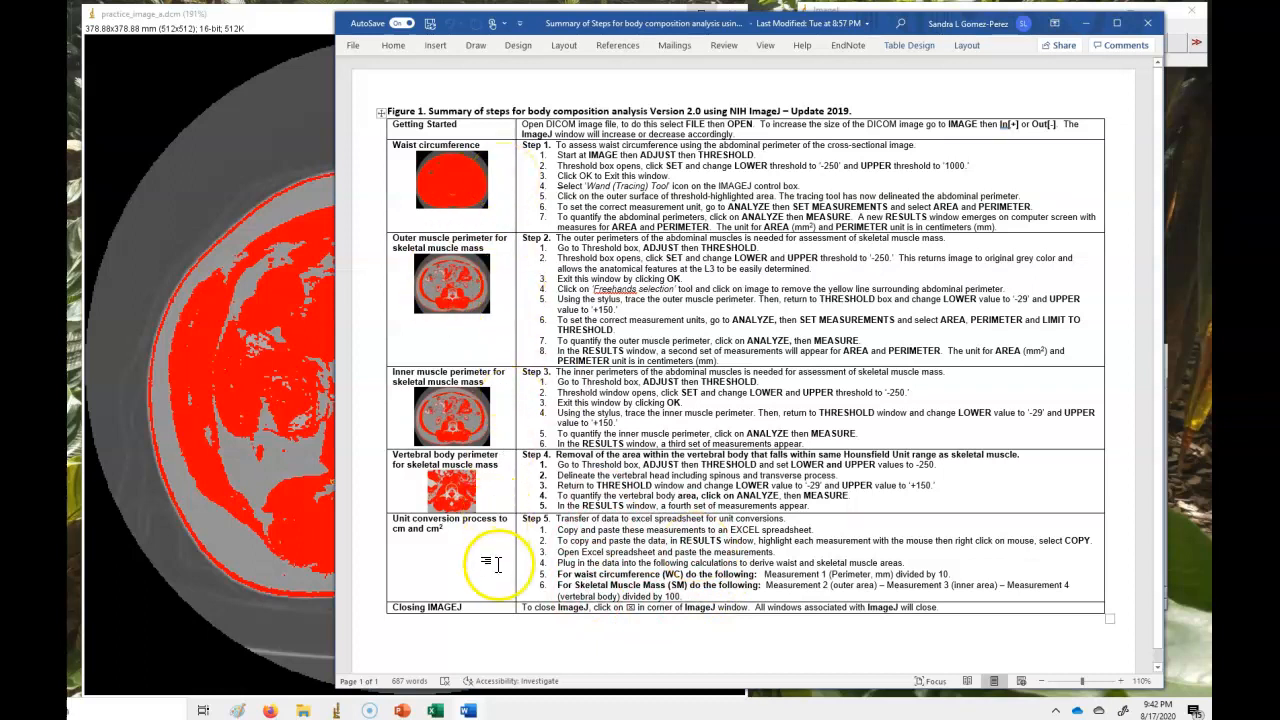
left_click(1086, 22)
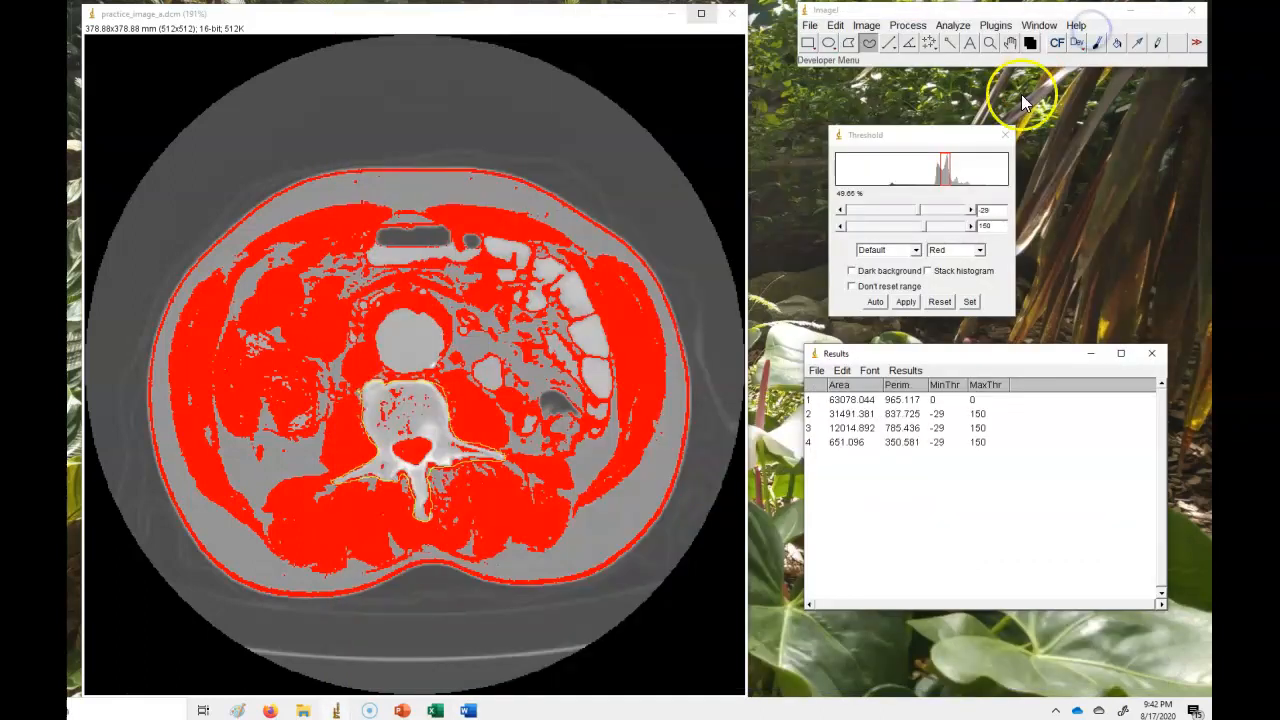
Close the Results window without saving measurements, then close the CT image, Threshold window and ImageJ.
left_click(1149, 357)
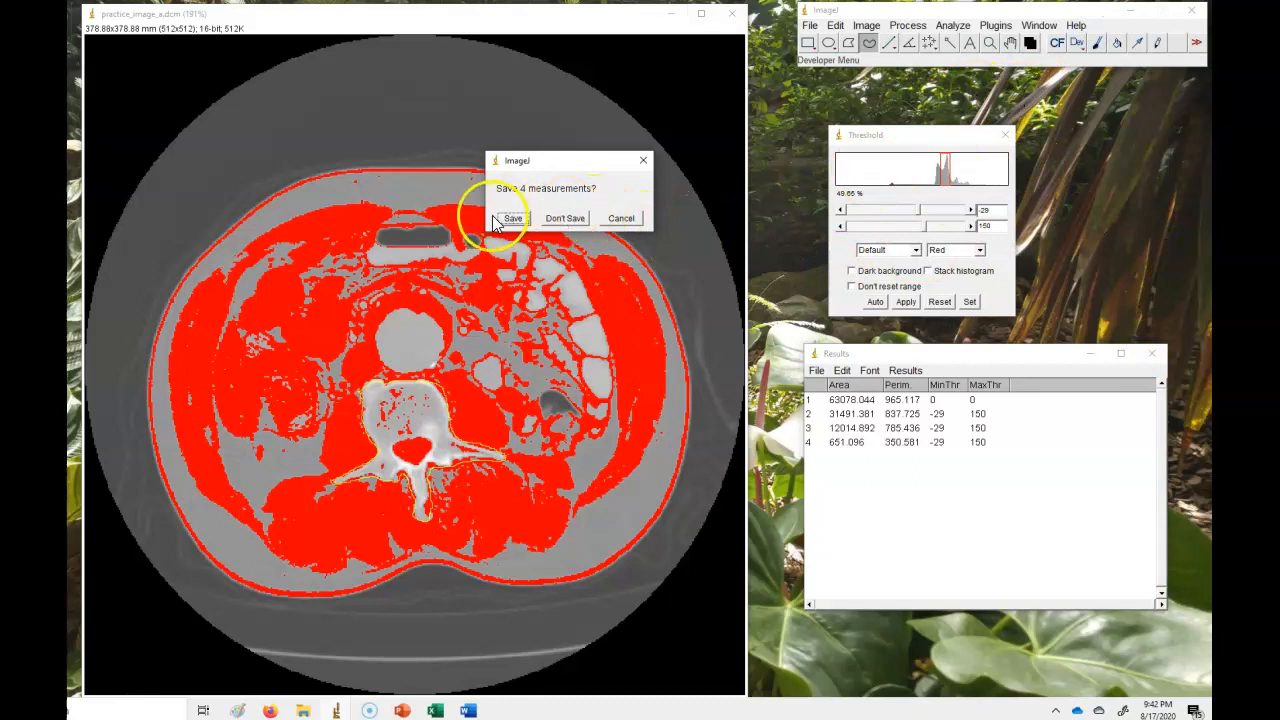
left_click(563, 218)
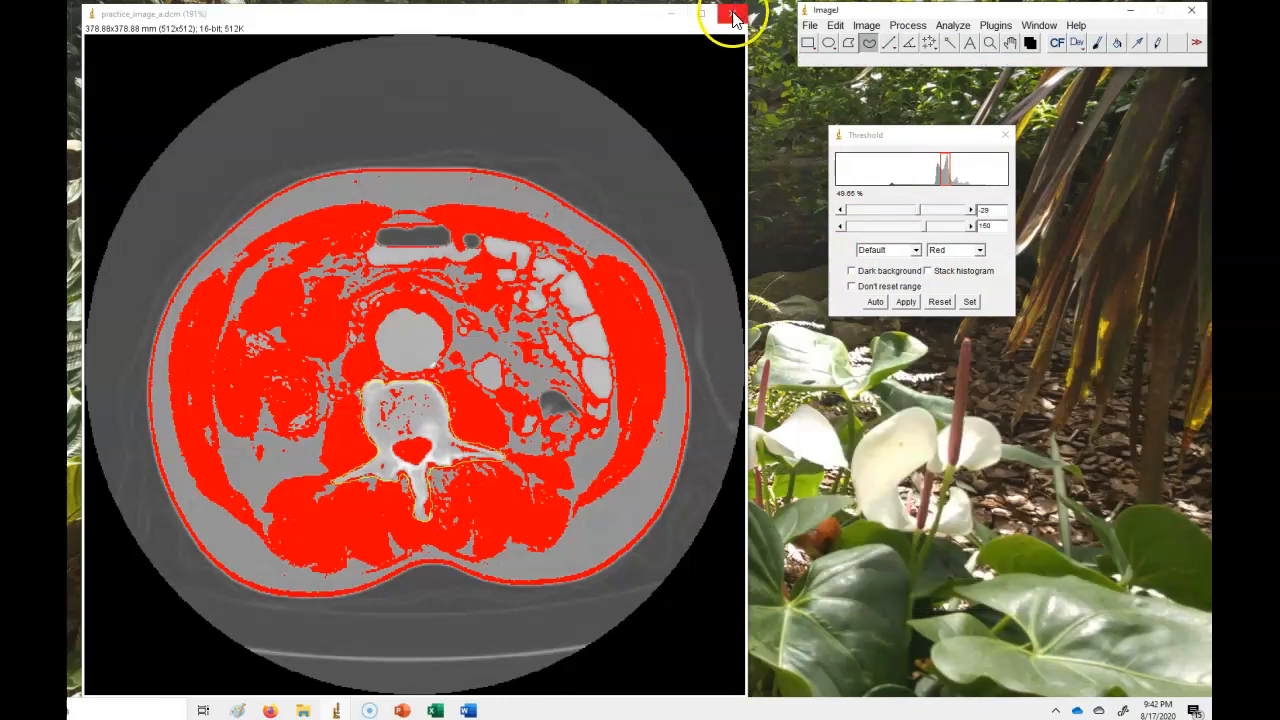
left_click(733, 14)
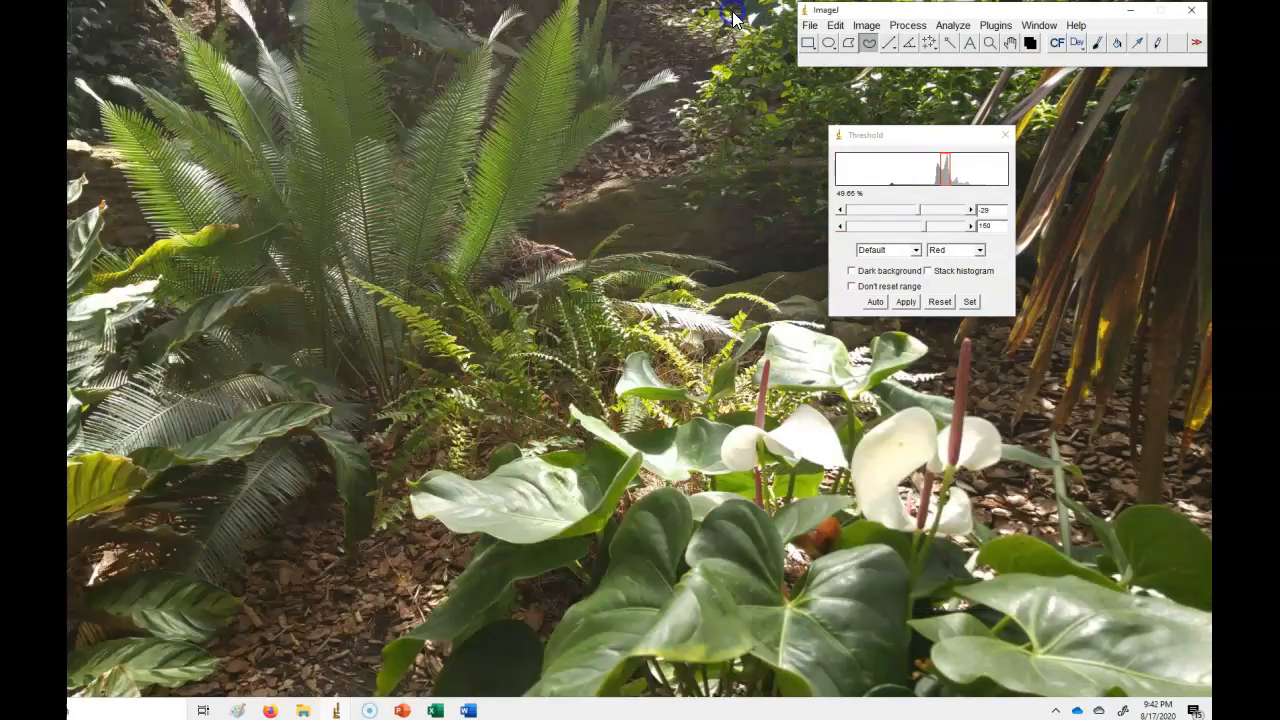
left_click(1005, 134)
left_click(1191, 10)
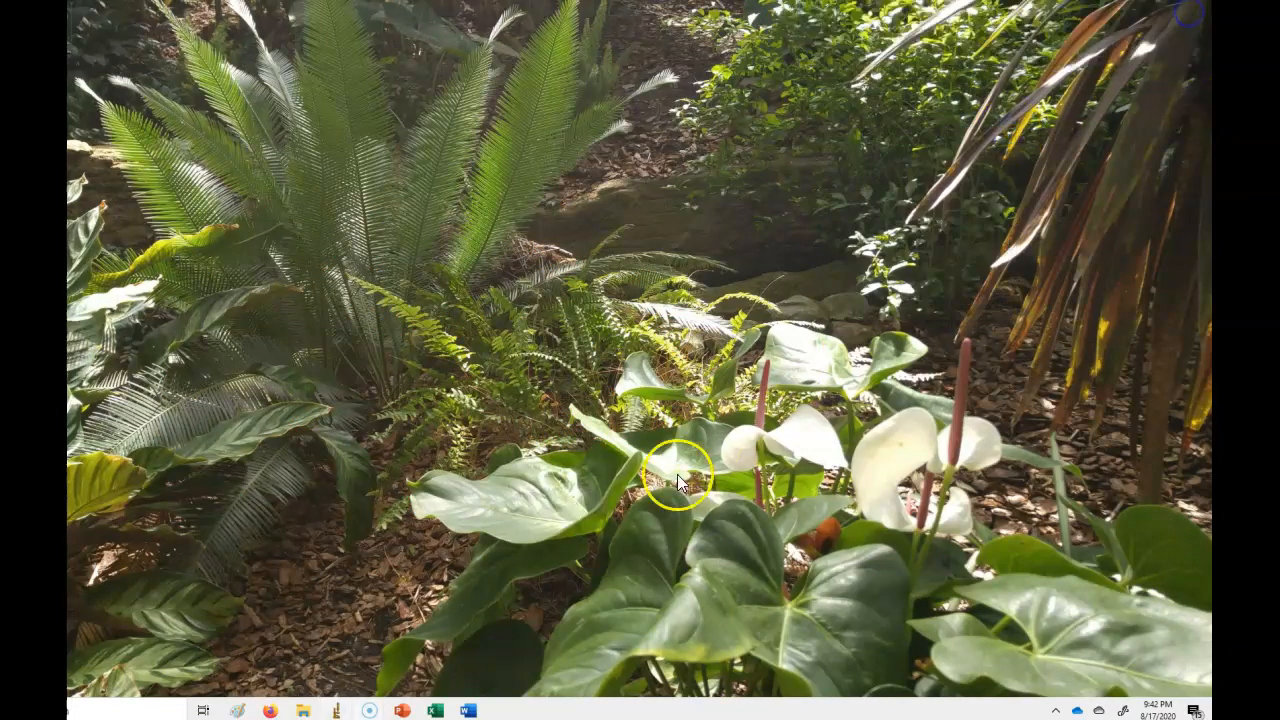